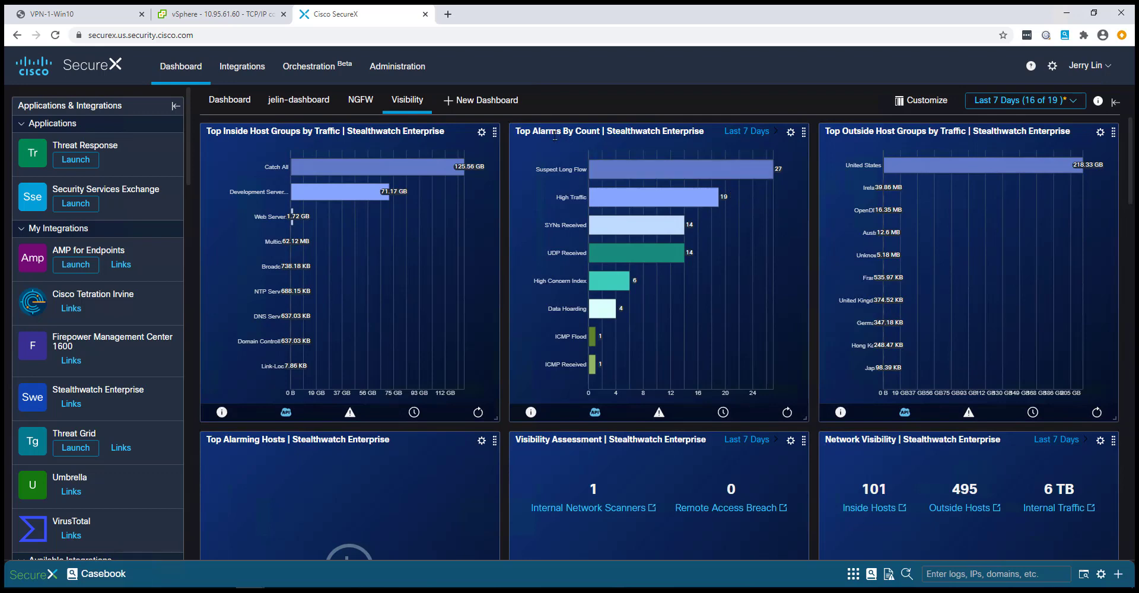
# Look through the configured and available integrations listed on the SecureX dashboard
pyautogui.moveTo(593, 163)
pyautogui.scroll(-1, 114, 301)
pyautogui.scroll(-1, 114, 301)
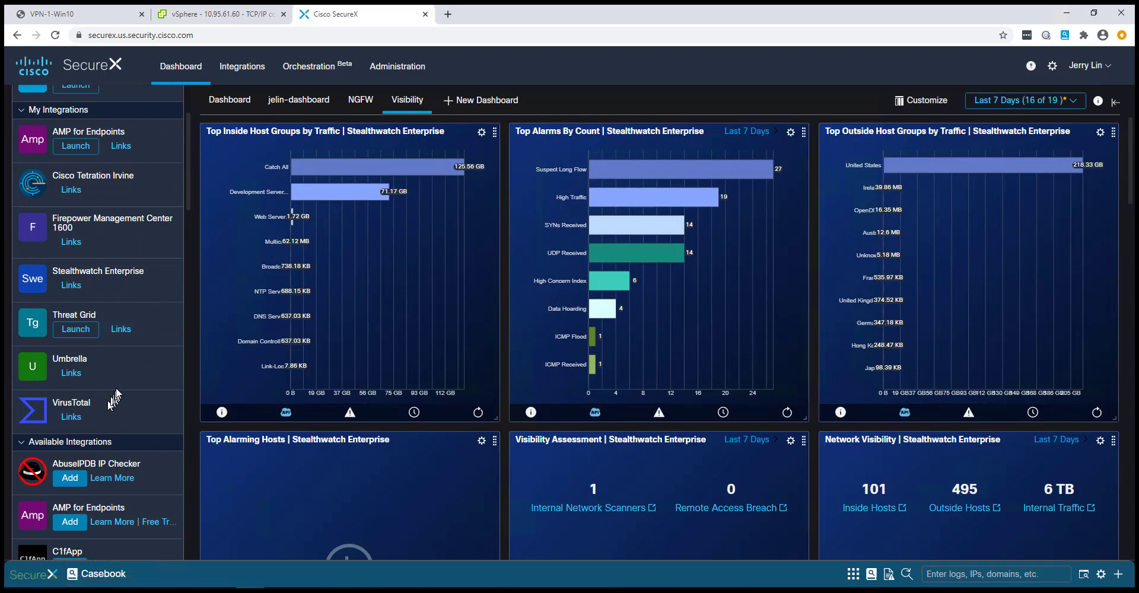
pyautogui.scroll(-6, 116, 386)
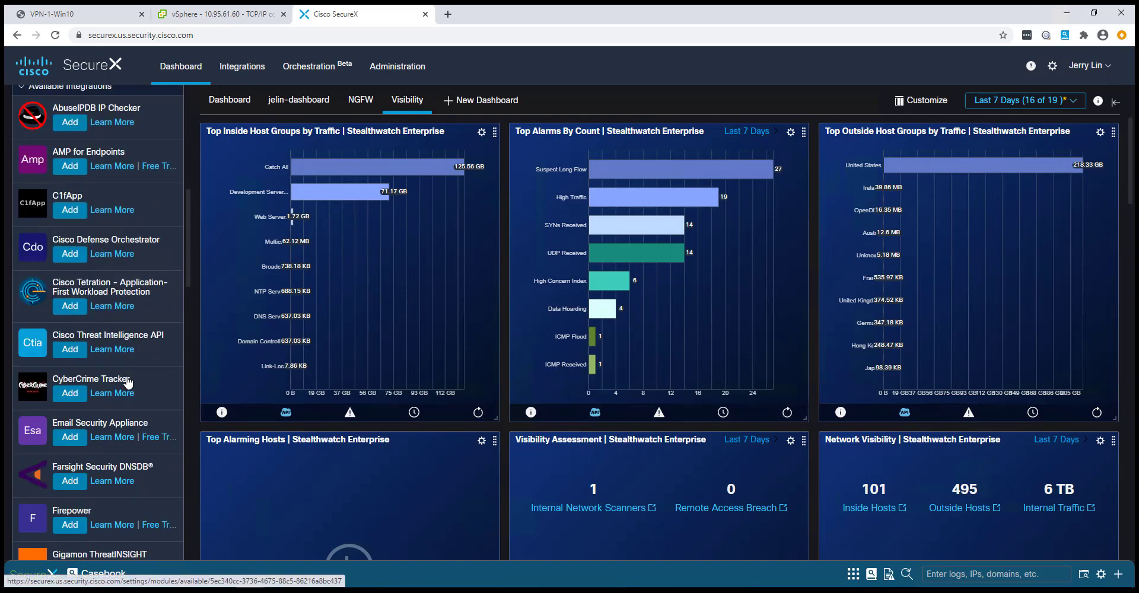
pyautogui.scroll(-3, 128, 382)
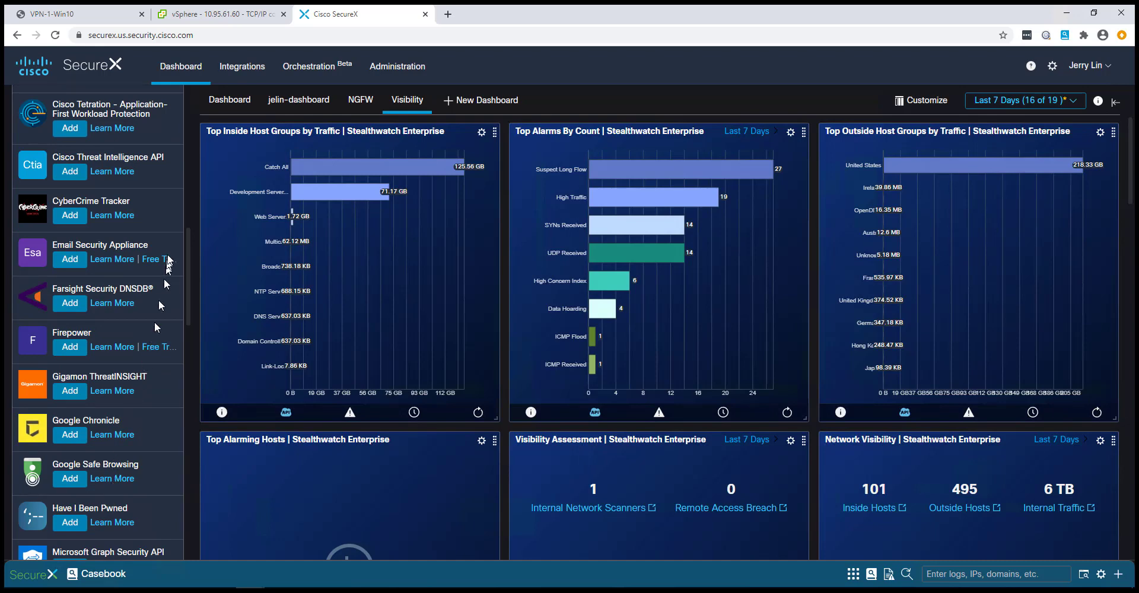
# View the AMP for Endpoints module's configuration on the Integrations page and leave it without saving
pyautogui.click(249, 73)
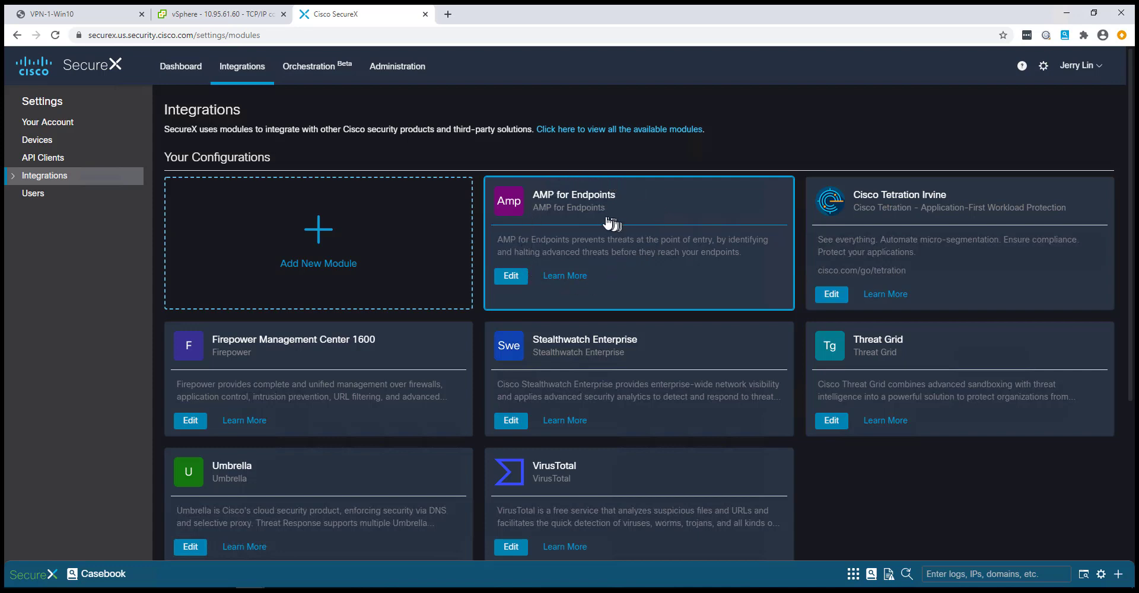
pyautogui.click(510, 275)
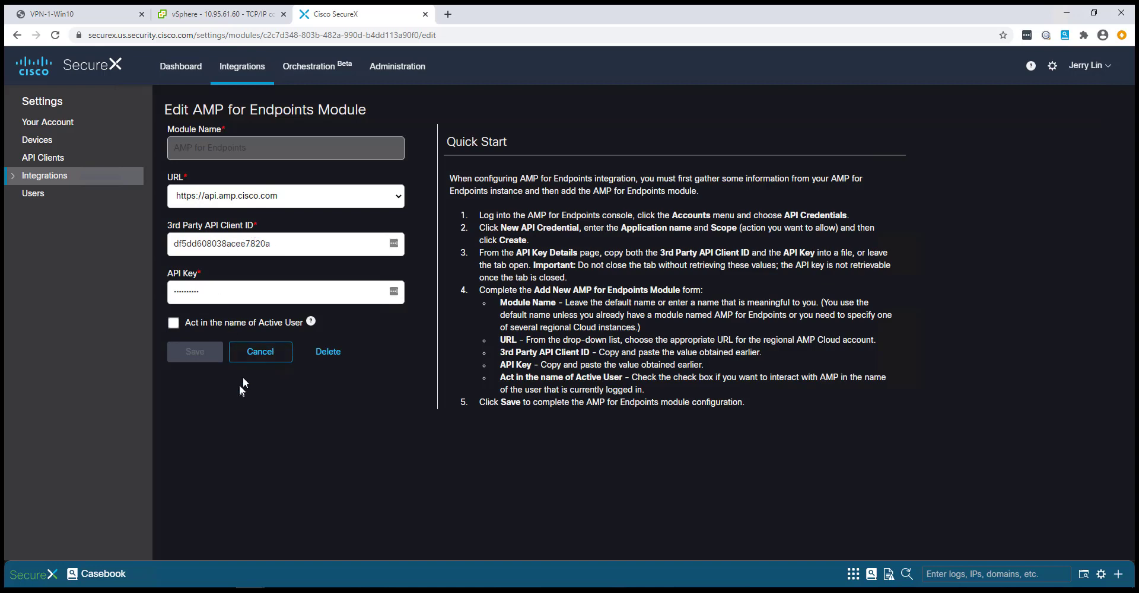
pyautogui.click(287, 353)
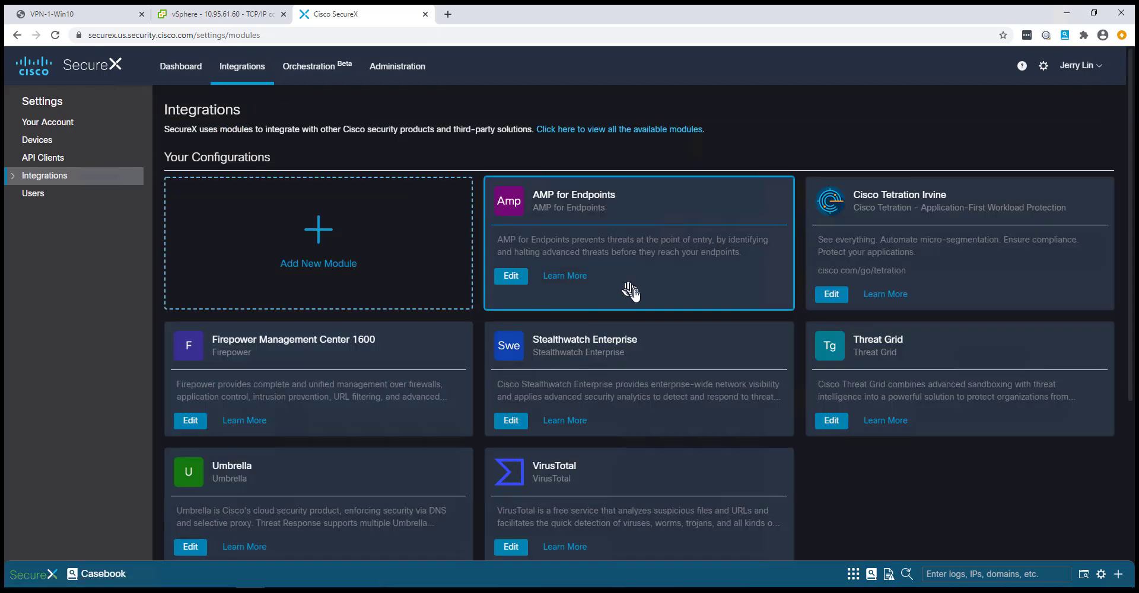
# View the VirusTotal module's configuration, leave it without saving, and look over the remaining configured and built-in modules
pyautogui.scroll(-1, 636, 294)
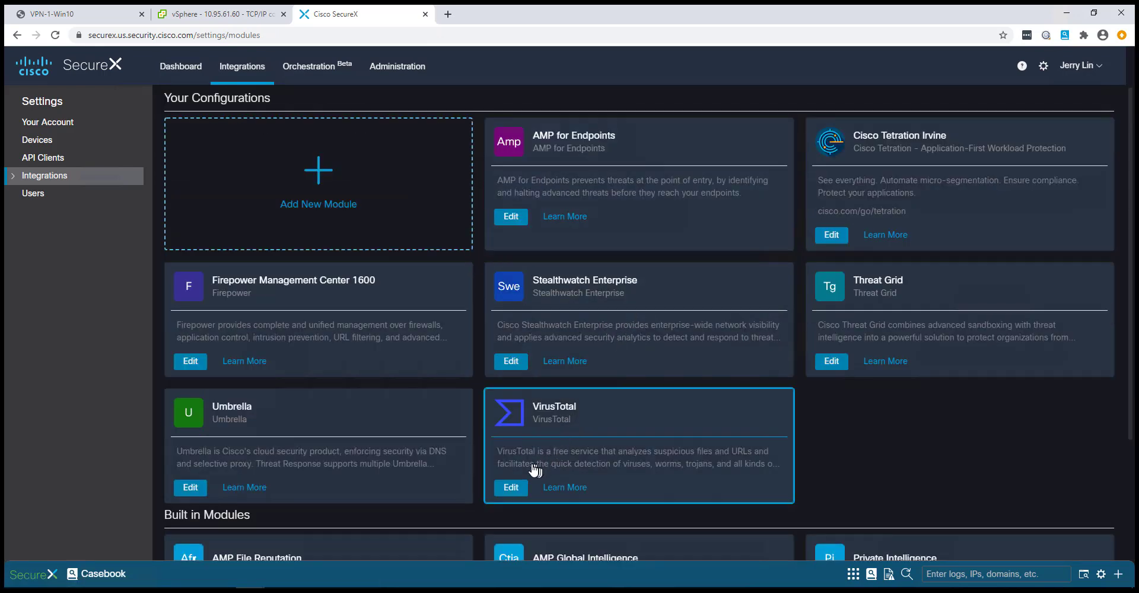
pyautogui.click(511, 487)
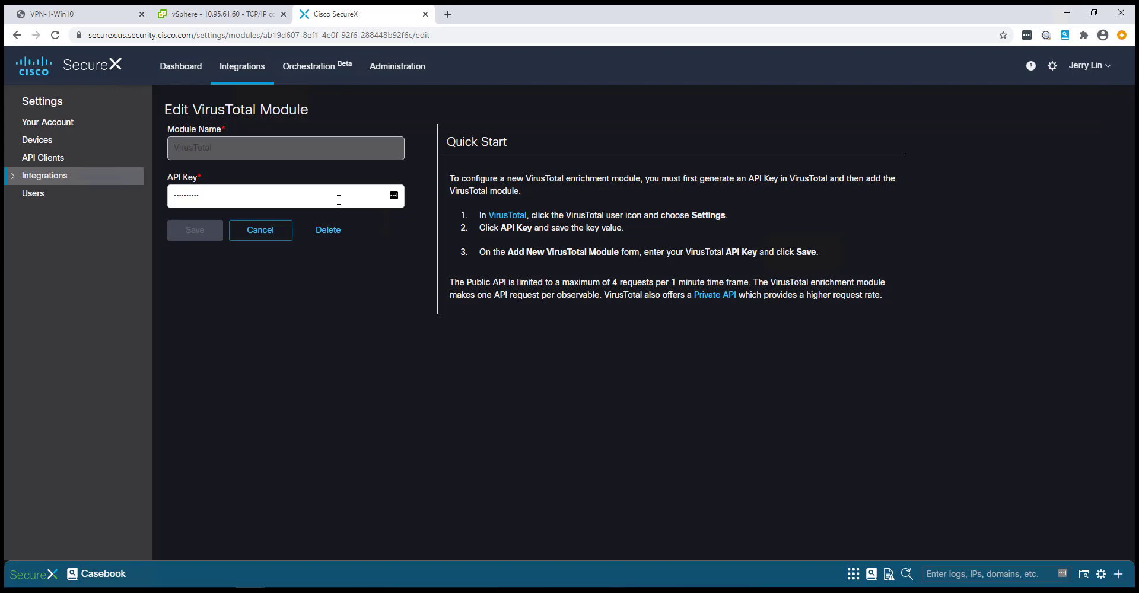
pyautogui.click(261, 236)
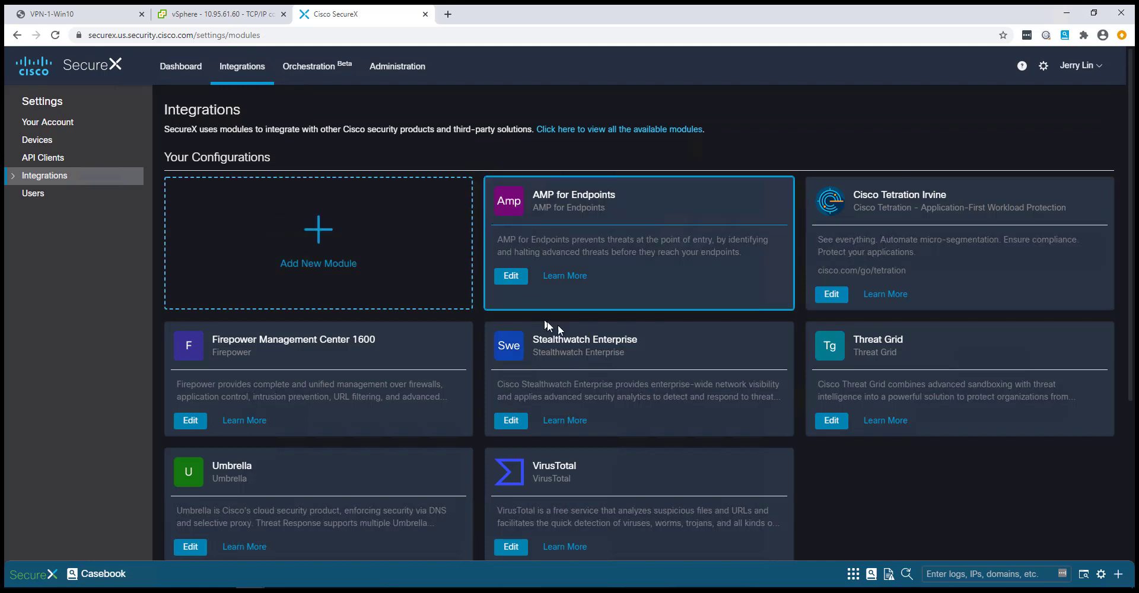
pyautogui.scroll(-1, 668, 331)
pyautogui.scroll(-2, 668, 331)
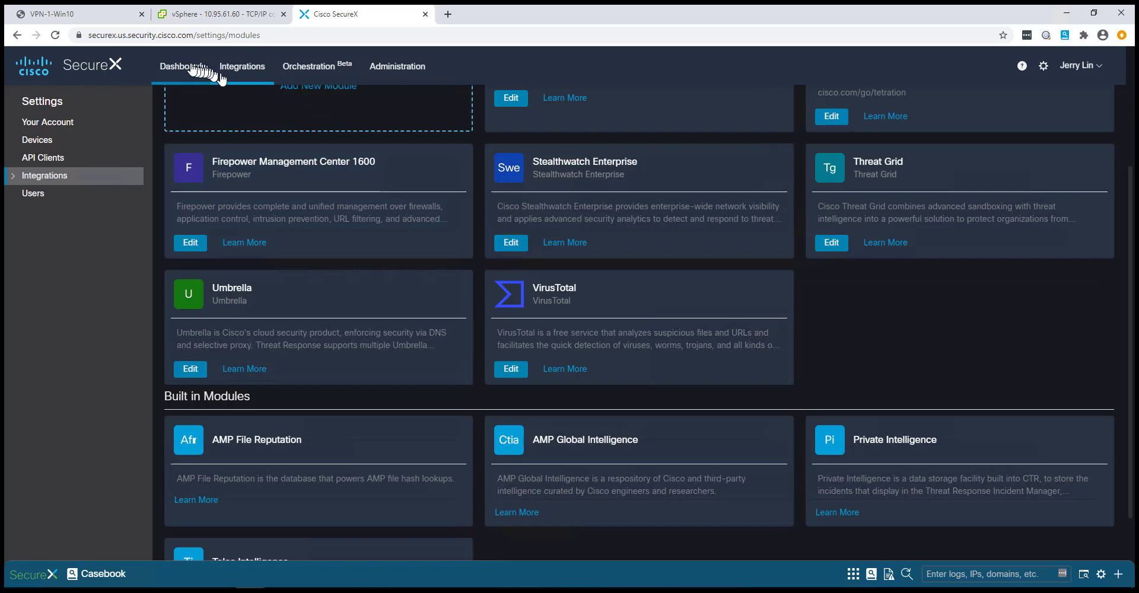
# On the custom dashboard with AMP for Endpoints tiles, move the Quarantines tile ahead of MITRE ATT&CK Tactics and shrink it
pyautogui.click(188, 71)
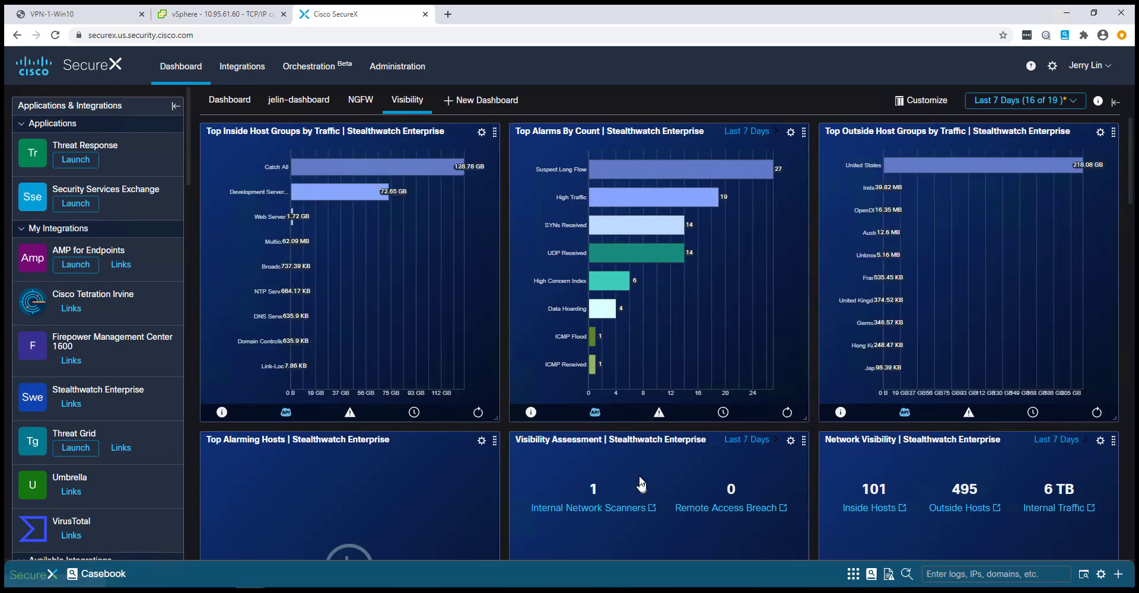
pyautogui.click(296, 108)
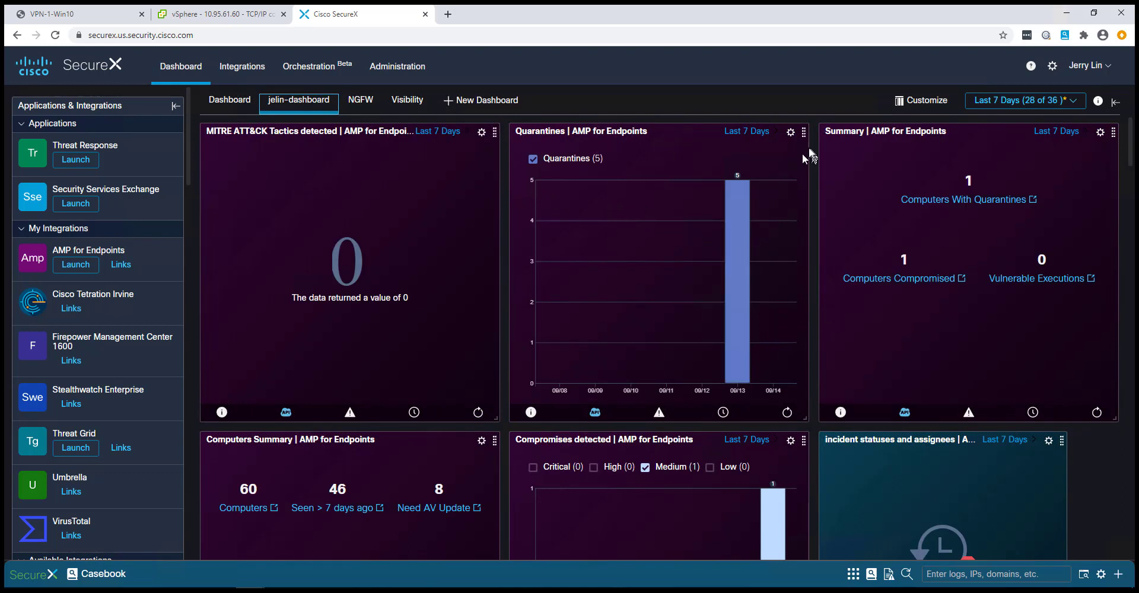
pyautogui.moveTo(800, 132); pyautogui.dragTo(495, 138)
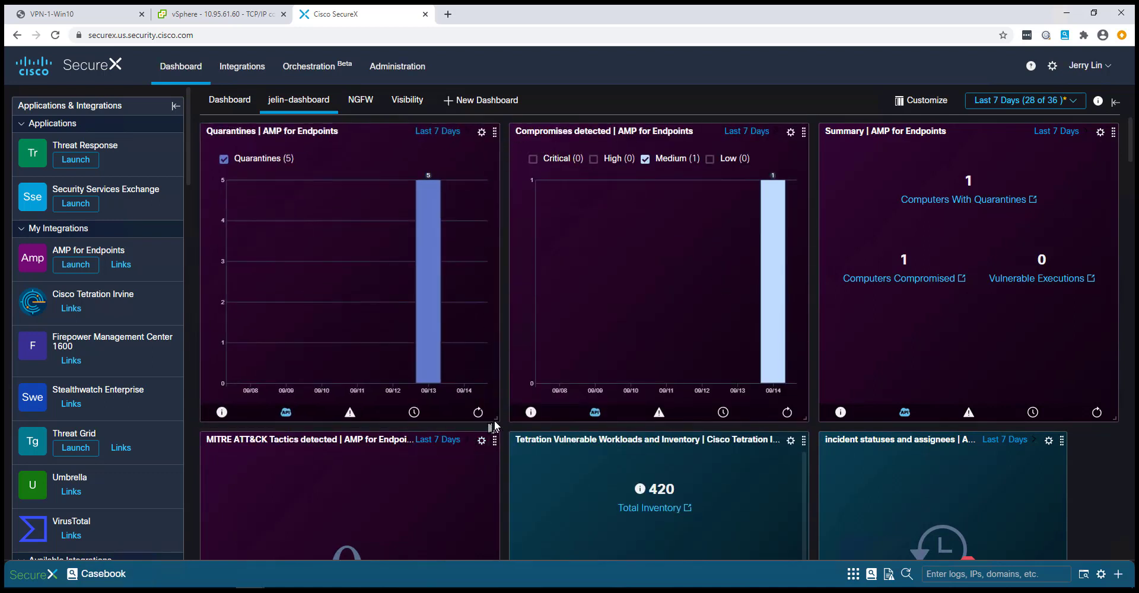
pyautogui.moveTo(496, 420); pyautogui.dragTo(492, 380)
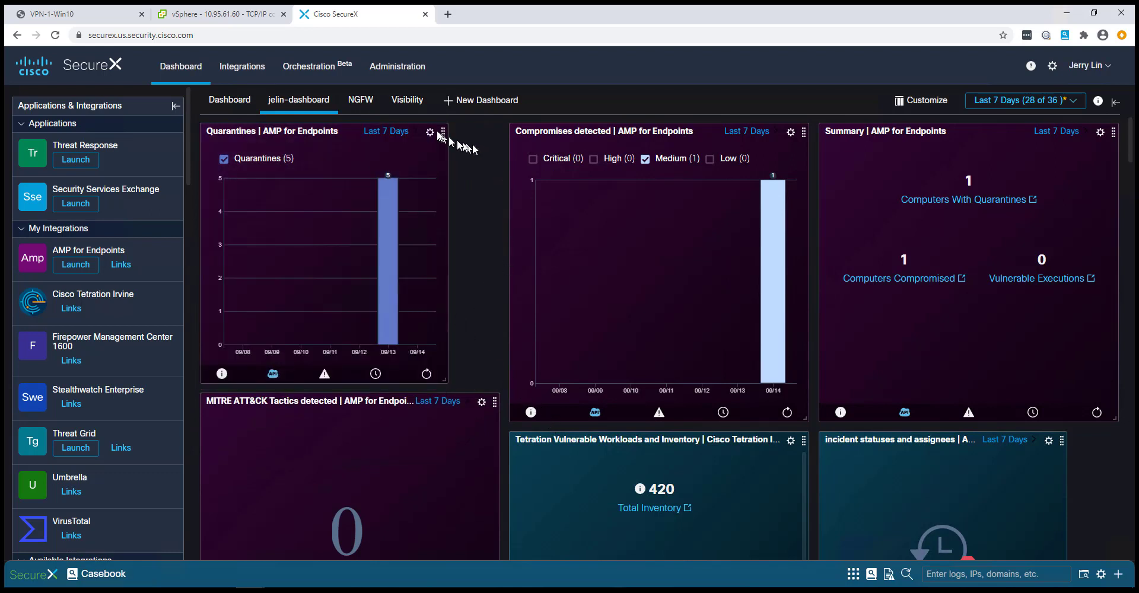
# Check which Stealthwatch Enterprise tiles are enabled in the Visibility dashboard's customization settings, and close them without changes
pyautogui.click(406, 101)
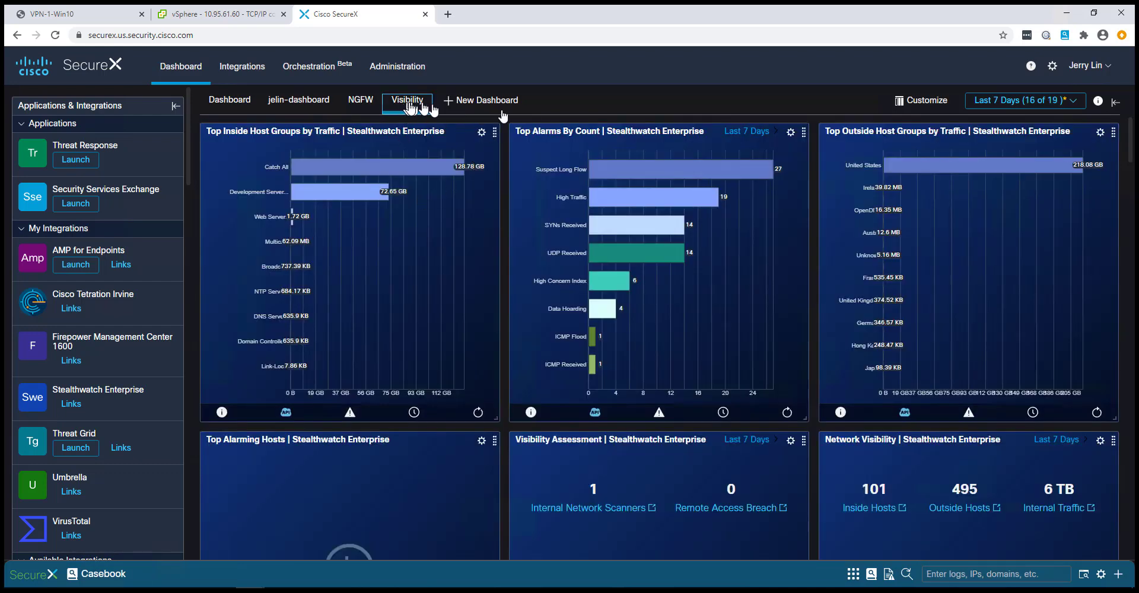
pyautogui.click(919, 102)
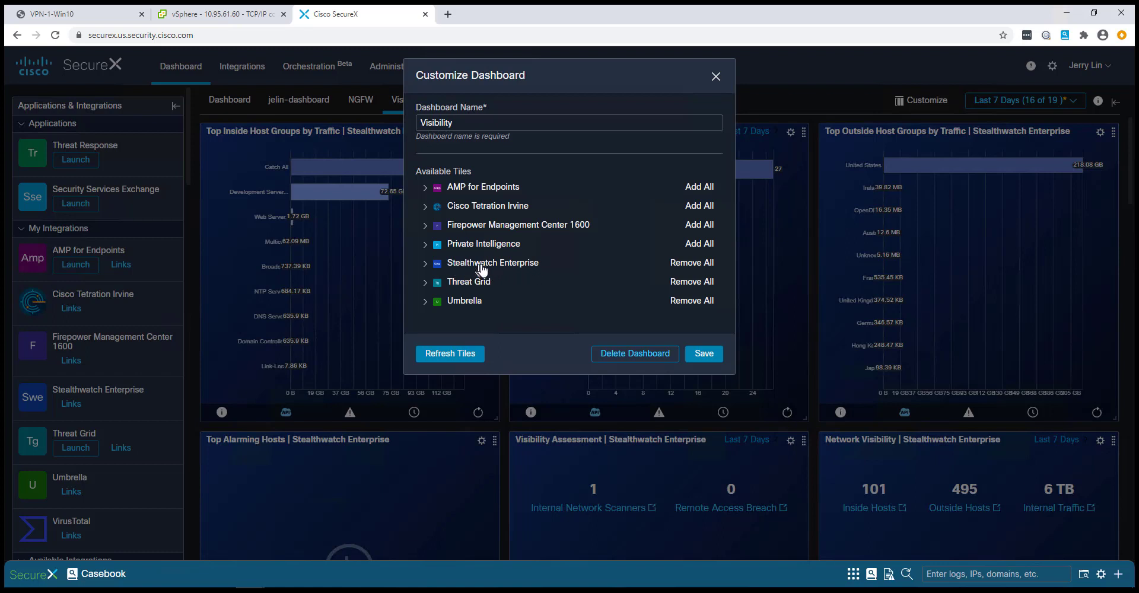
pyautogui.click(423, 265)
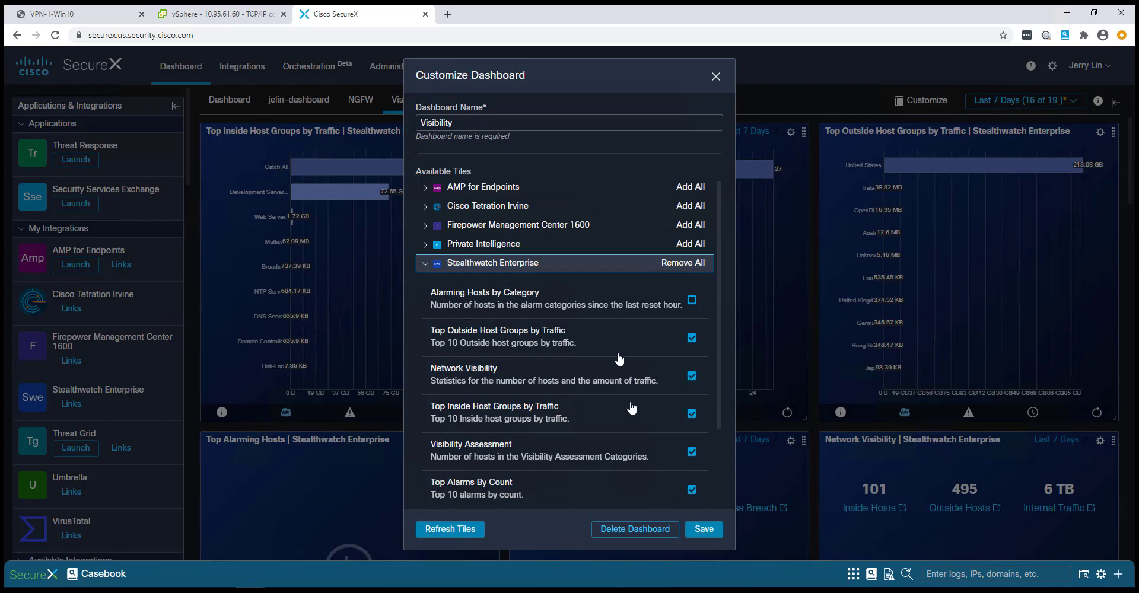
pyautogui.click(424, 266)
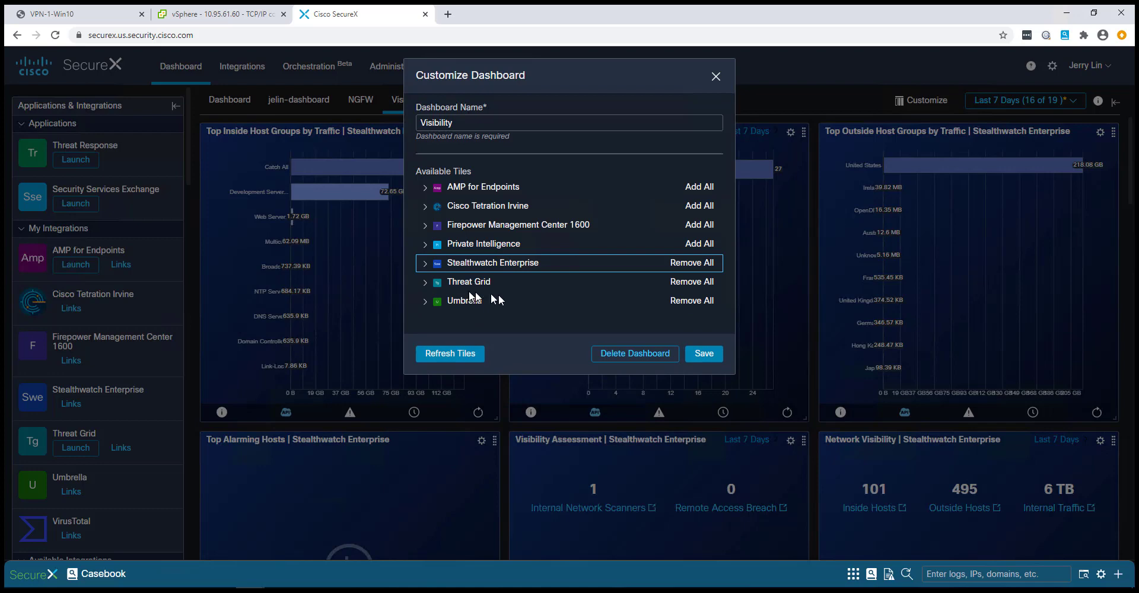
pyautogui.click(716, 77)
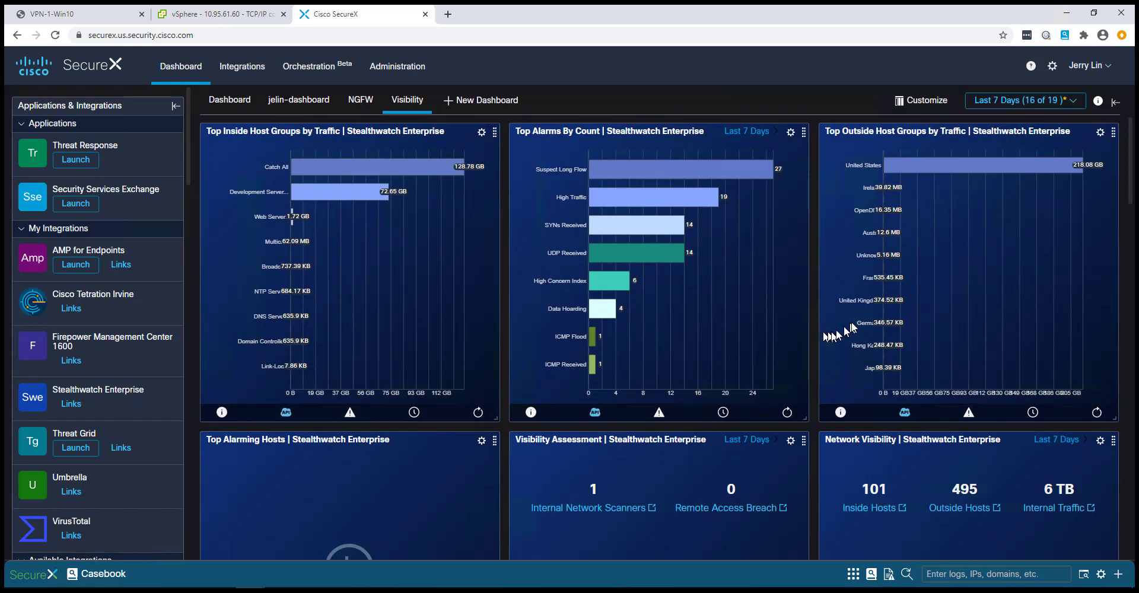
# Look over the Stealthwatch Enterprise and Threat Grid tiles of the Visibility dashboard
pyautogui.scroll(-2, 851, 322)
pyautogui.scroll(-2, 852, 321)
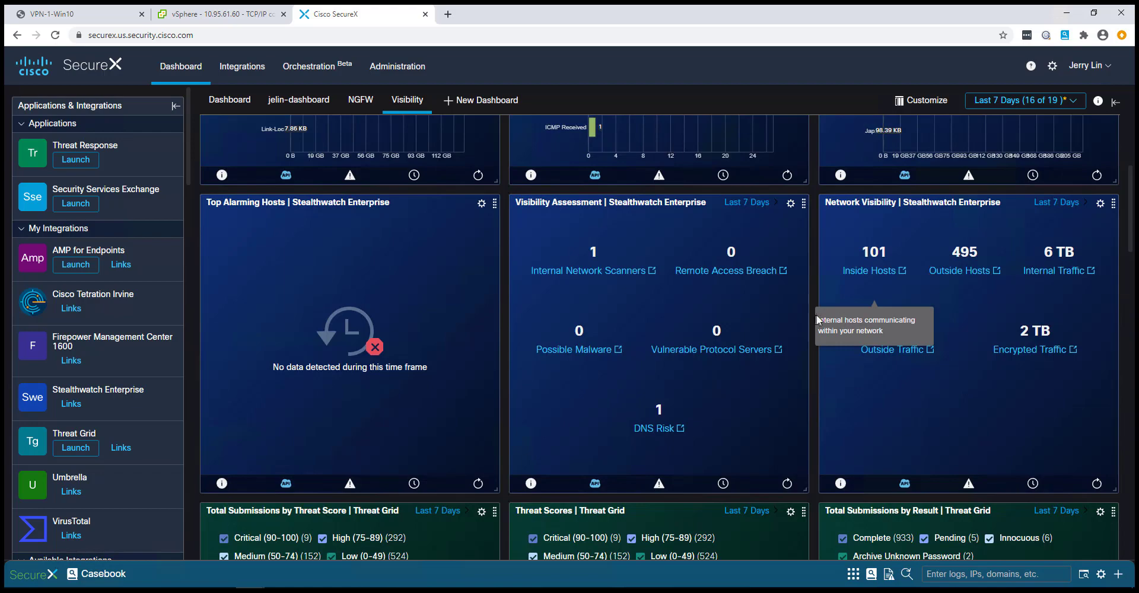
pyautogui.scroll(-7, 814, 315)
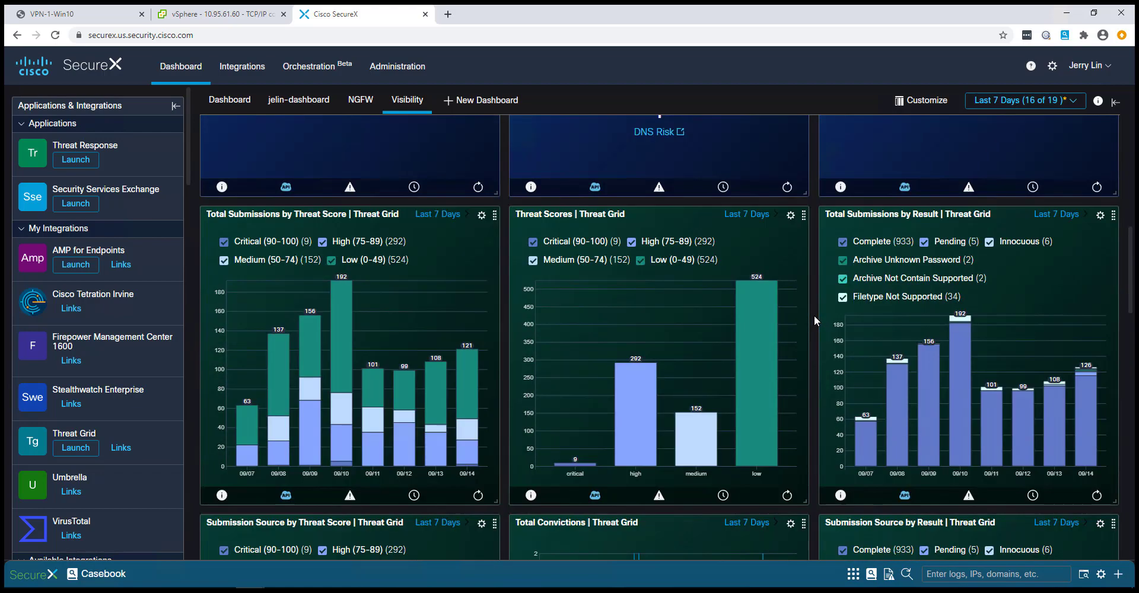
pyautogui.scroll(-10, 814, 317)
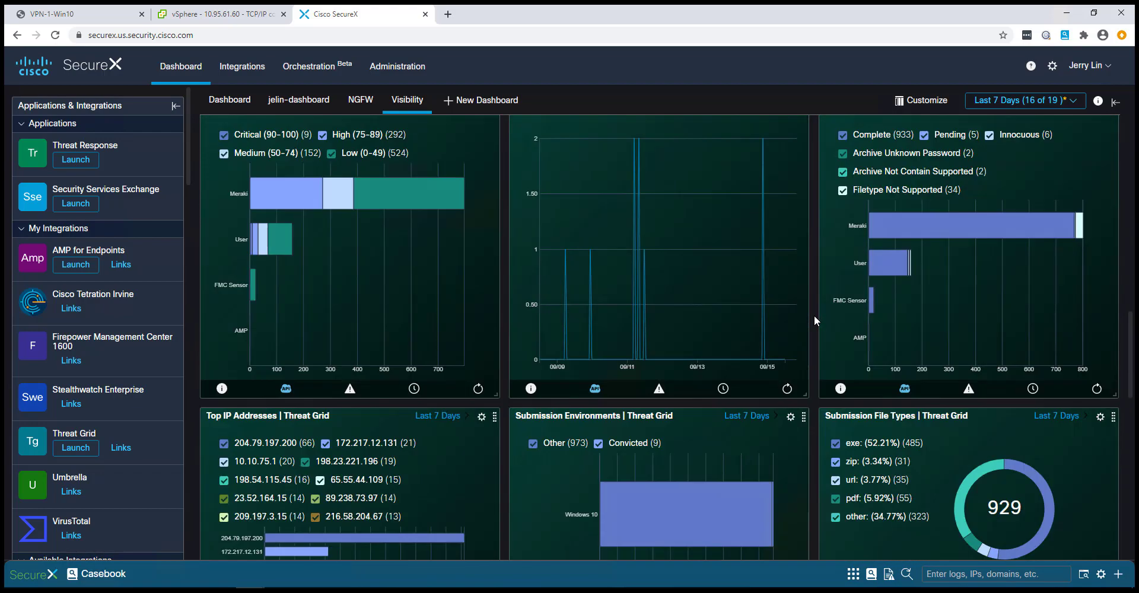
pyautogui.scroll(17, 813, 315)
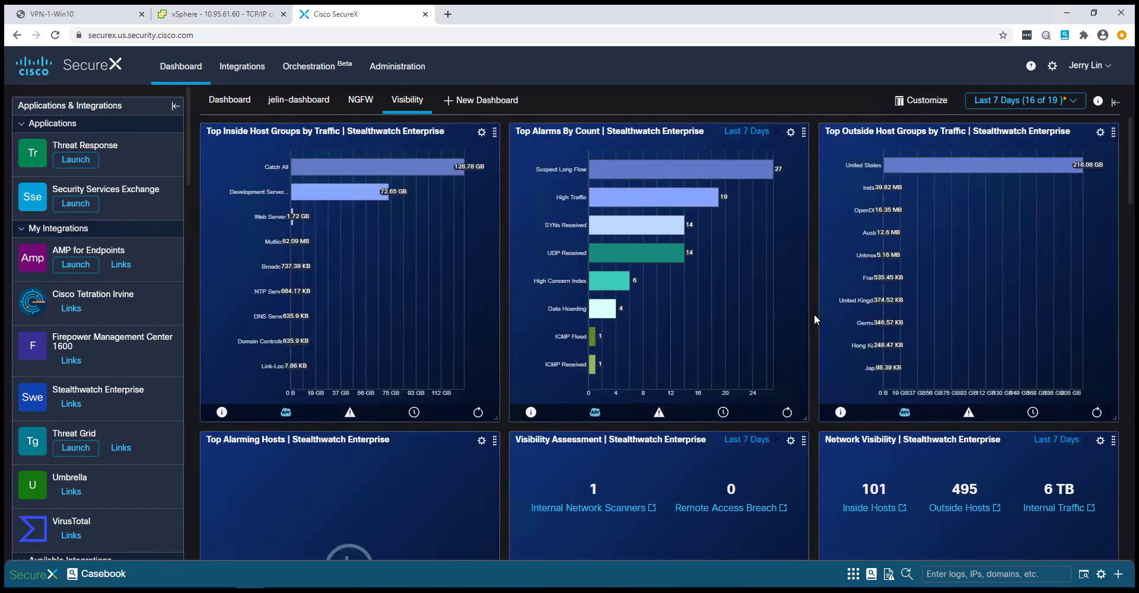
# Drill down from Data Hoarding in the Top Alarms By Count tile to Stealthwatch's Data Hoarding alarms for 09/14/2020
pyautogui.moveTo(669, 267)
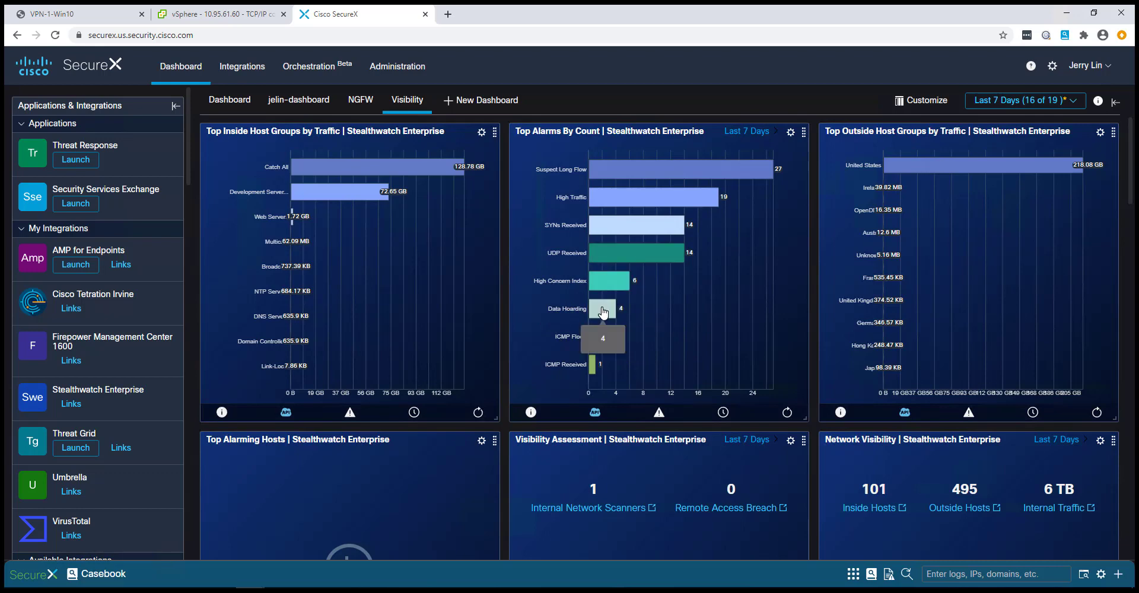
pyautogui.click(603, 313)
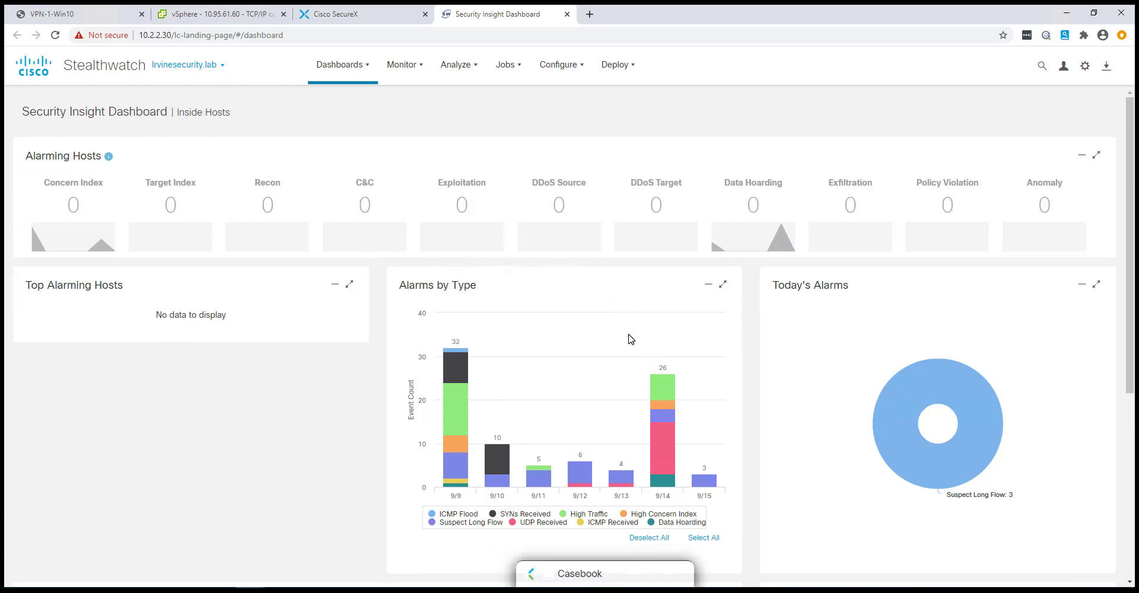
pyautogui.moveTo(660, 423)
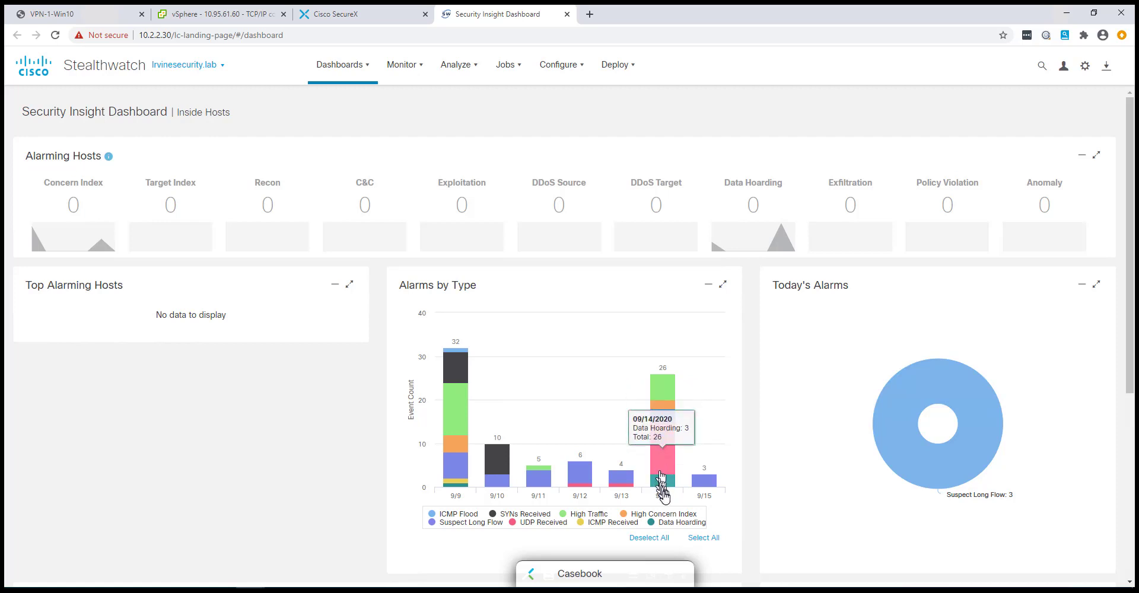
pyautogui.click(668, 481)
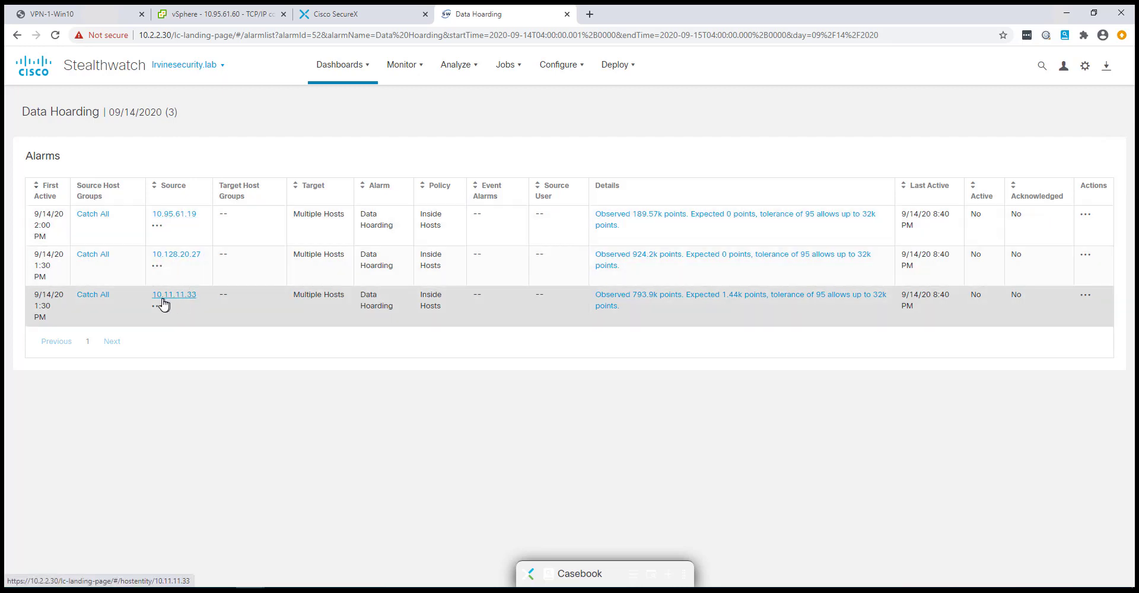
# Open the host report of source 10.11.11.33 and run a flow search on that host for the last 10 minutes
pyautogui.click(167, 300)
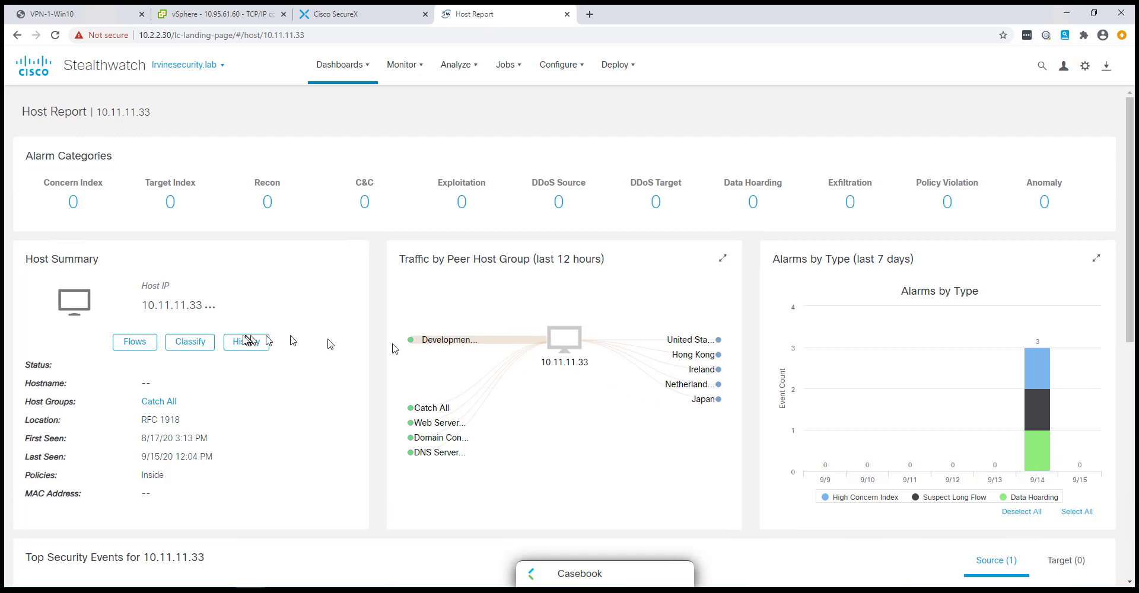
pyautogui.click(136, 347)
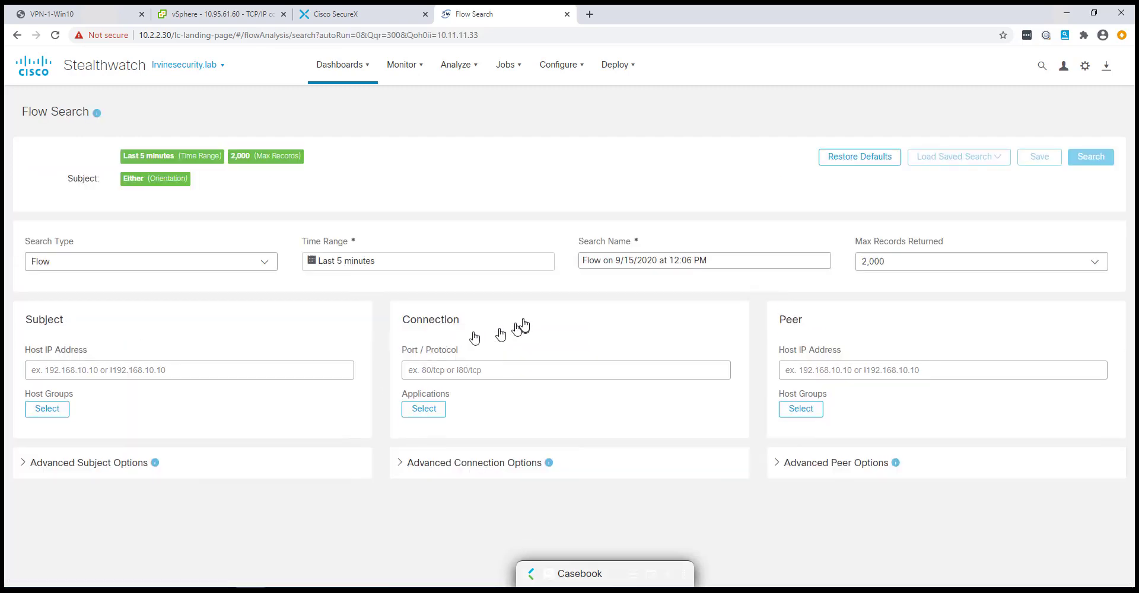
pyautogui.click(347, 276)
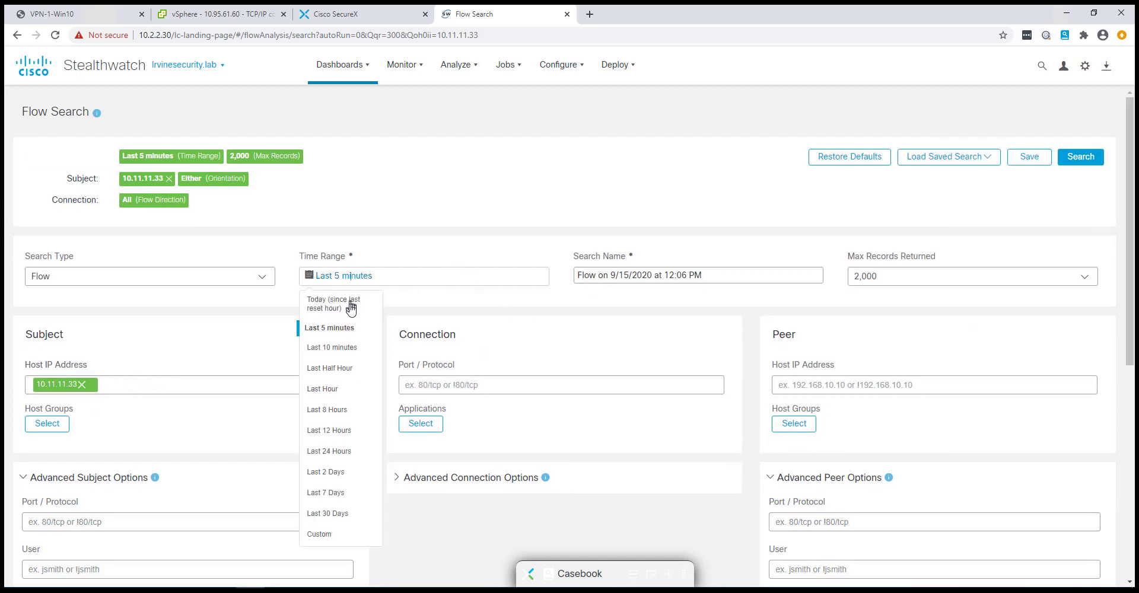
pyautogui.click(335, 348)
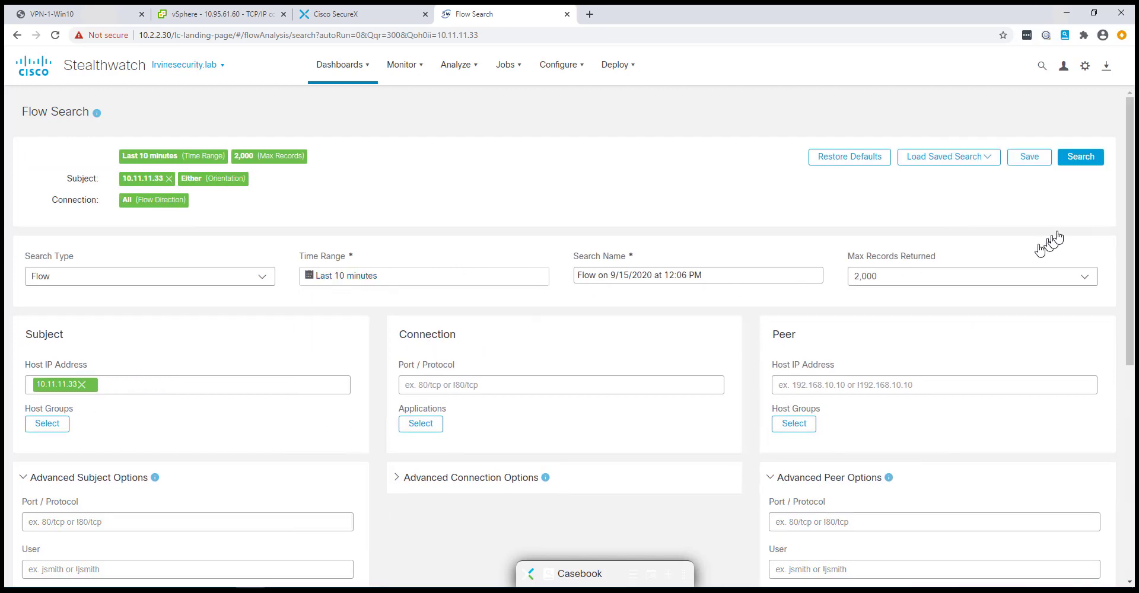
pyautogui.click(1081, 158)
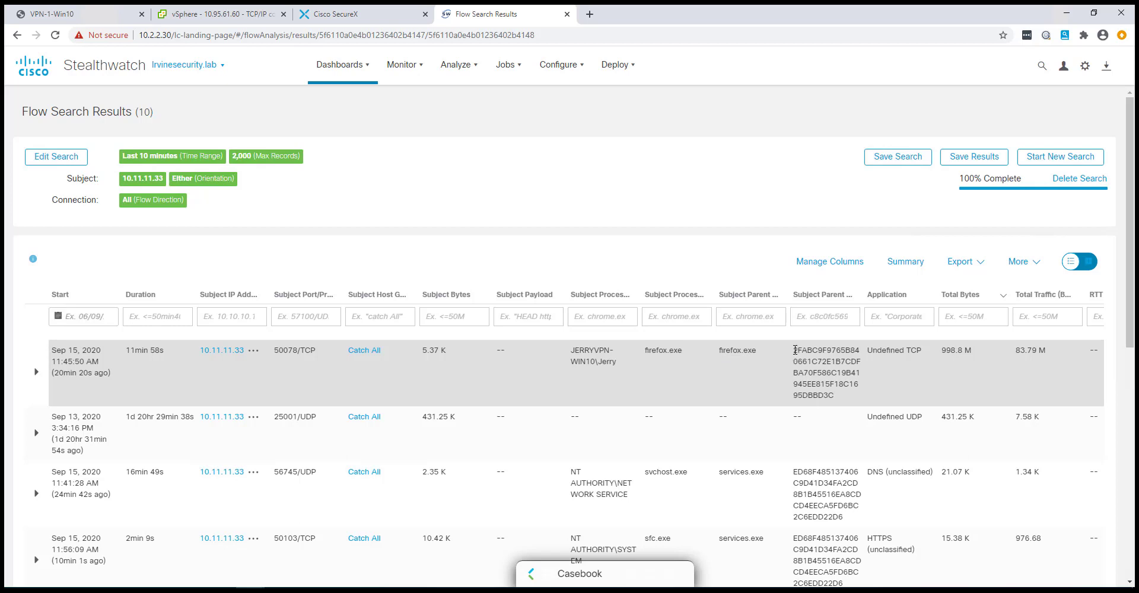
# Copy the subject parent process hash of the firefox.exe flow and switch back to the SecureX dashboard
pyautogui.moveTo(796, 351); pyautogui.dragTo(832, 394)
pyautogui.rightClick(817, 369)
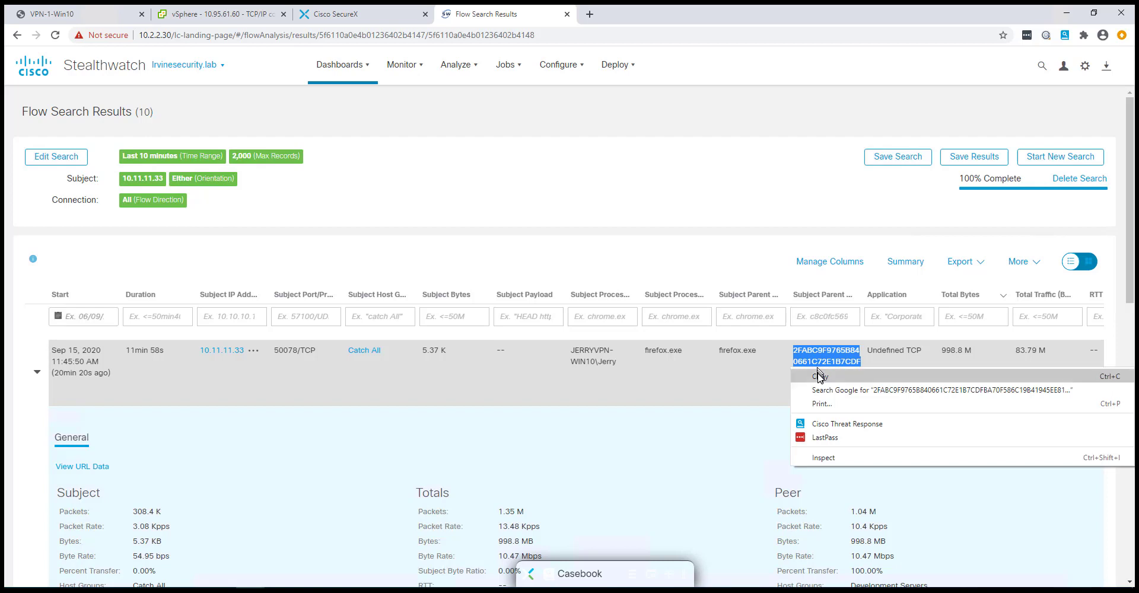
pyautogui.click(820, 377)
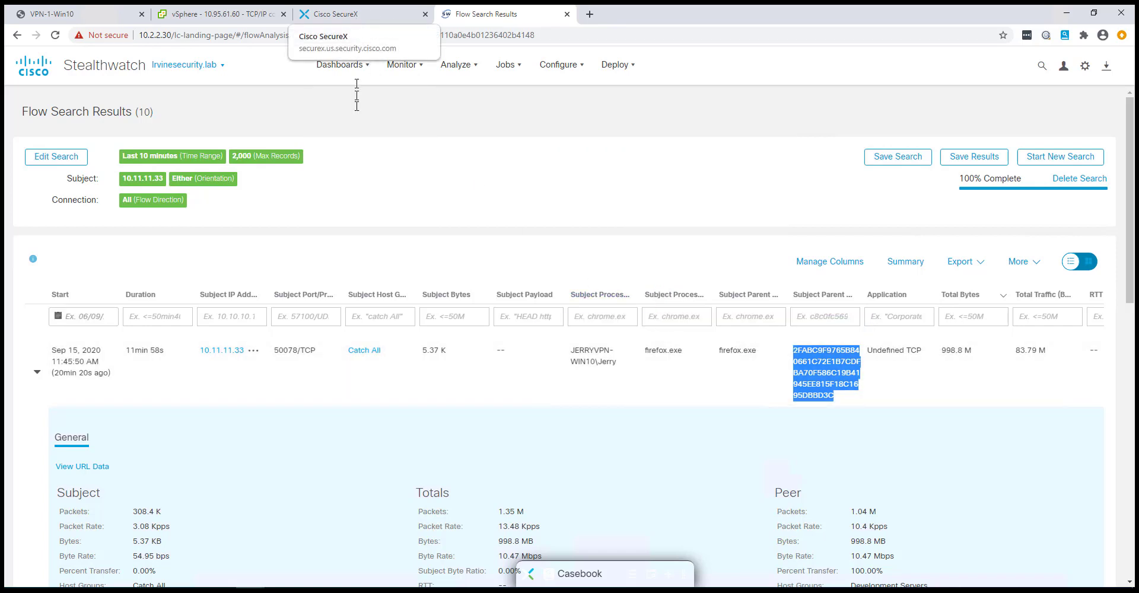
pyautogui.click(364, 16)
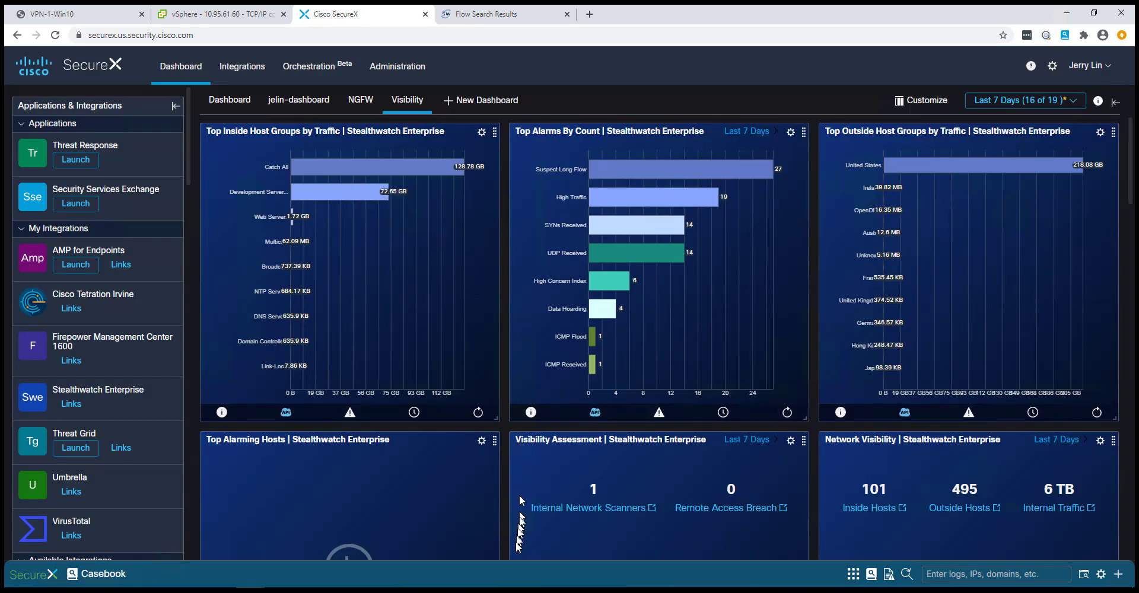
# Add the copied hash as an observable of the Suspicious Downloads??? case and save the note "Investigating high data flow for user."
pyautogui.click(518, 578)
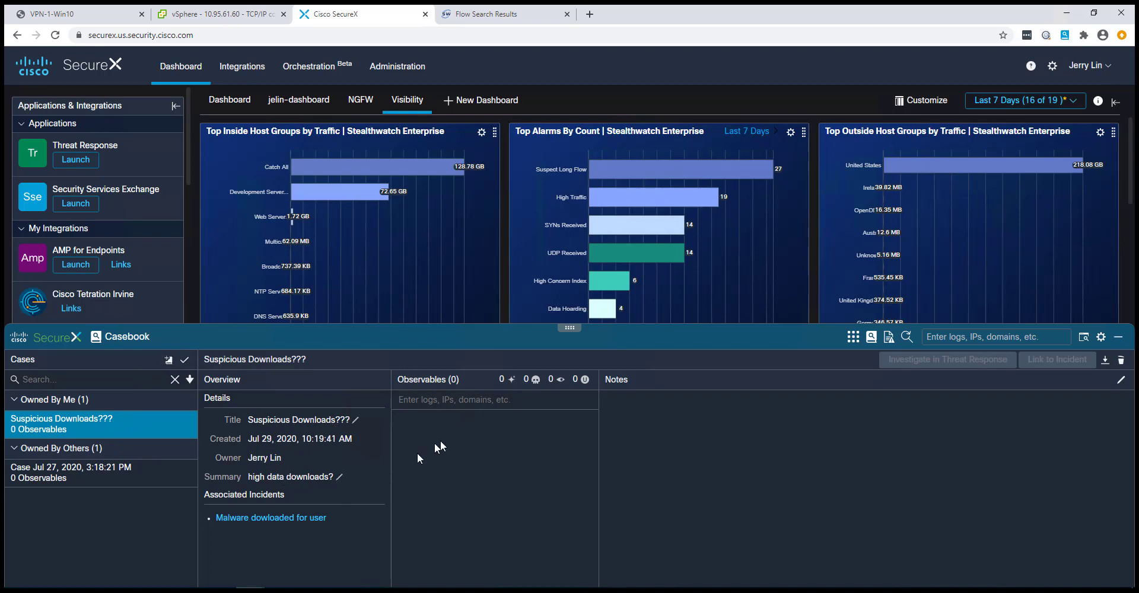
pyautogui.click(439, 400)
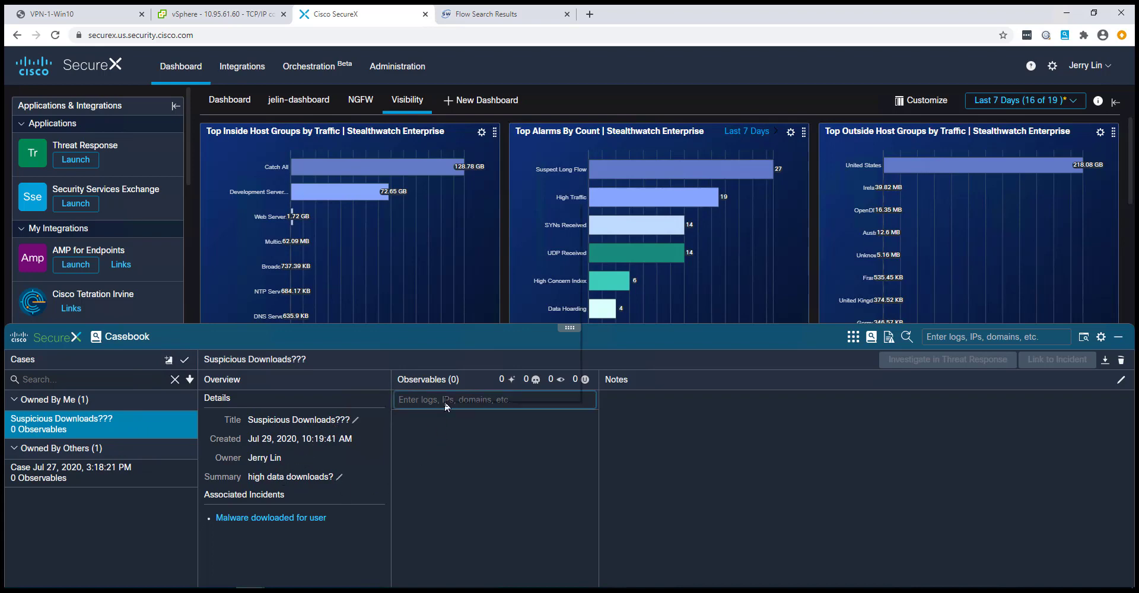
pyautogui.rightClick(444, 401)
pyautogui.click(483, 293)
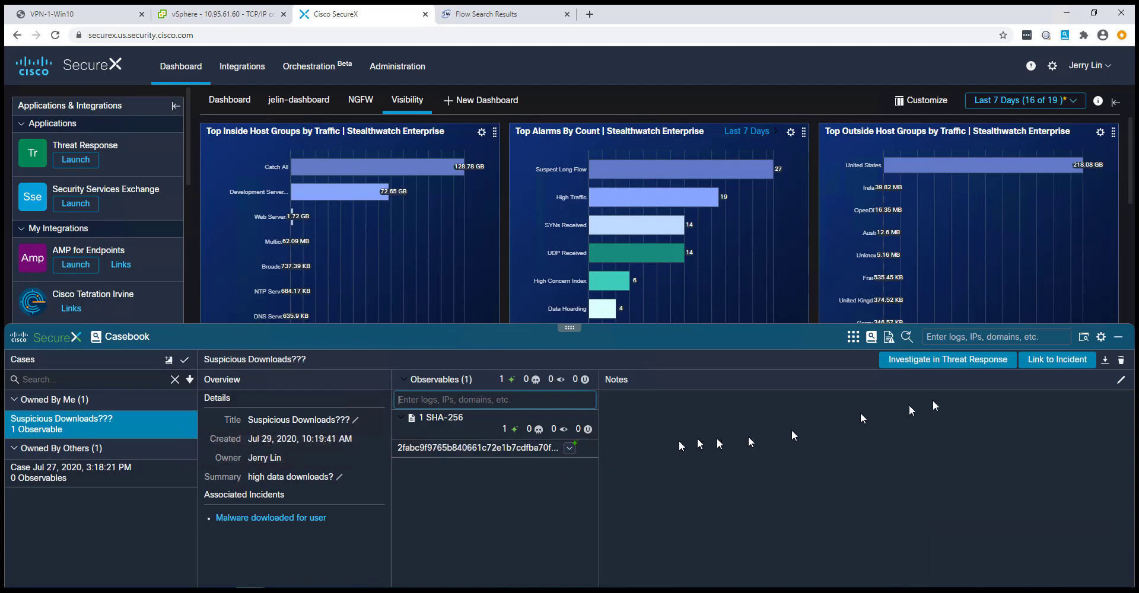
pyautogui.click(1120, 381)
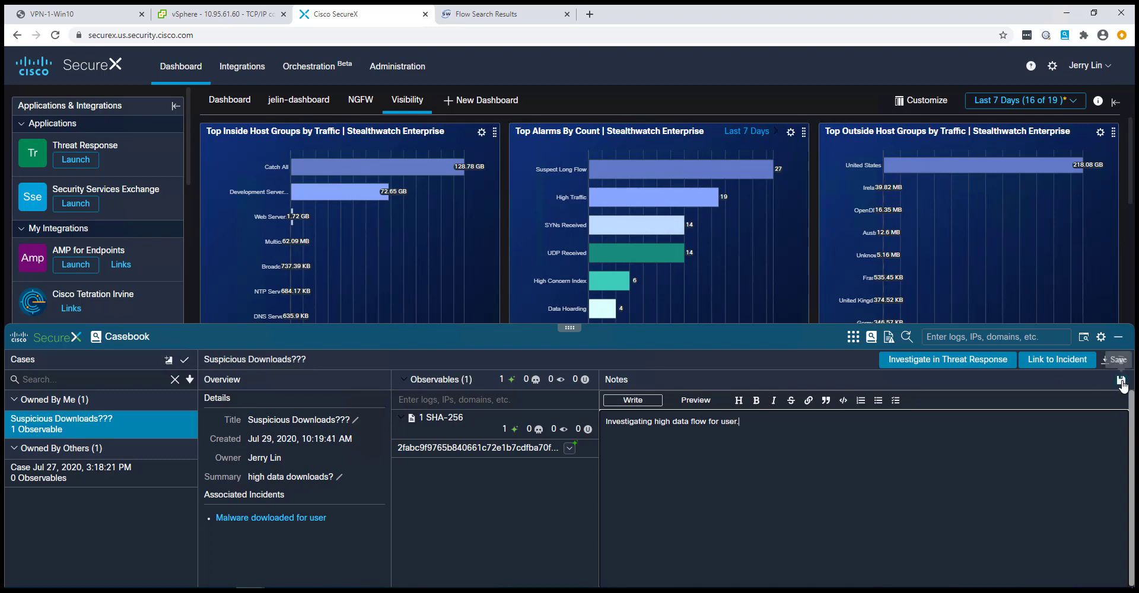
pyautogui.click(1121, 380)
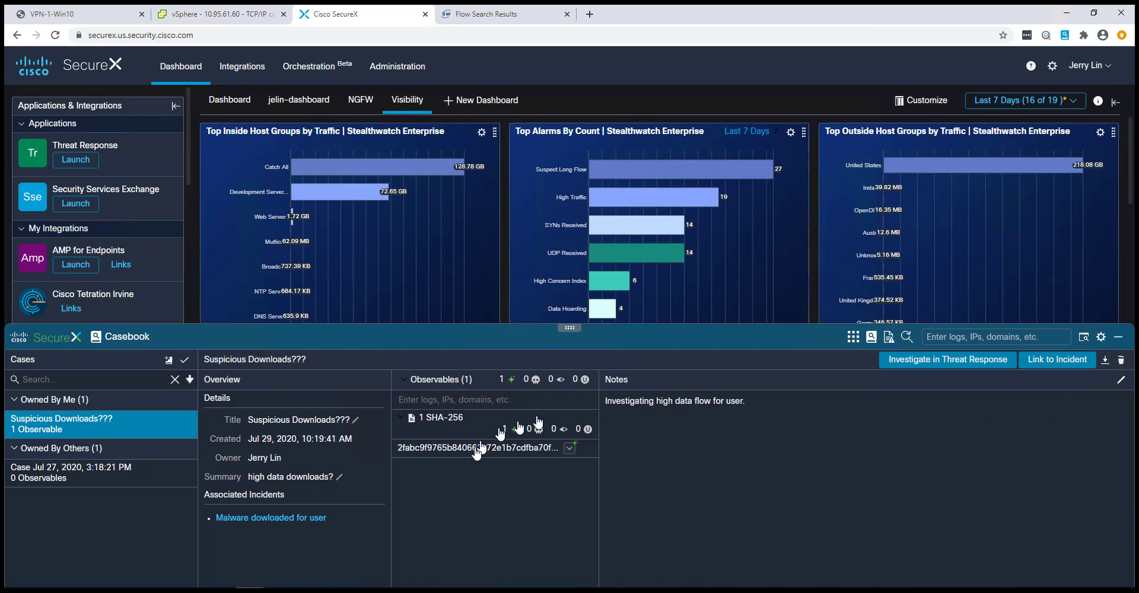
# Investigate the case in Threat Response and spread out the Relations Graph nodes, including the firefox.exe file name and the target endpoint
pyautogui.click(969, 361)
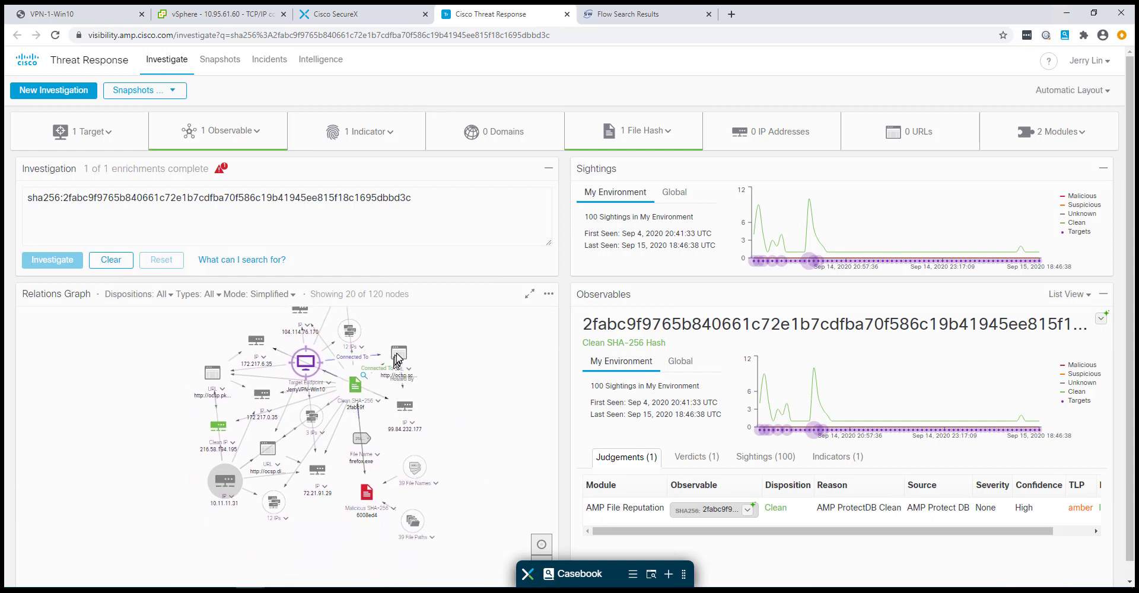
pyautogui.moveTo(397, 358); pyautogui.dragTo(437, 341)
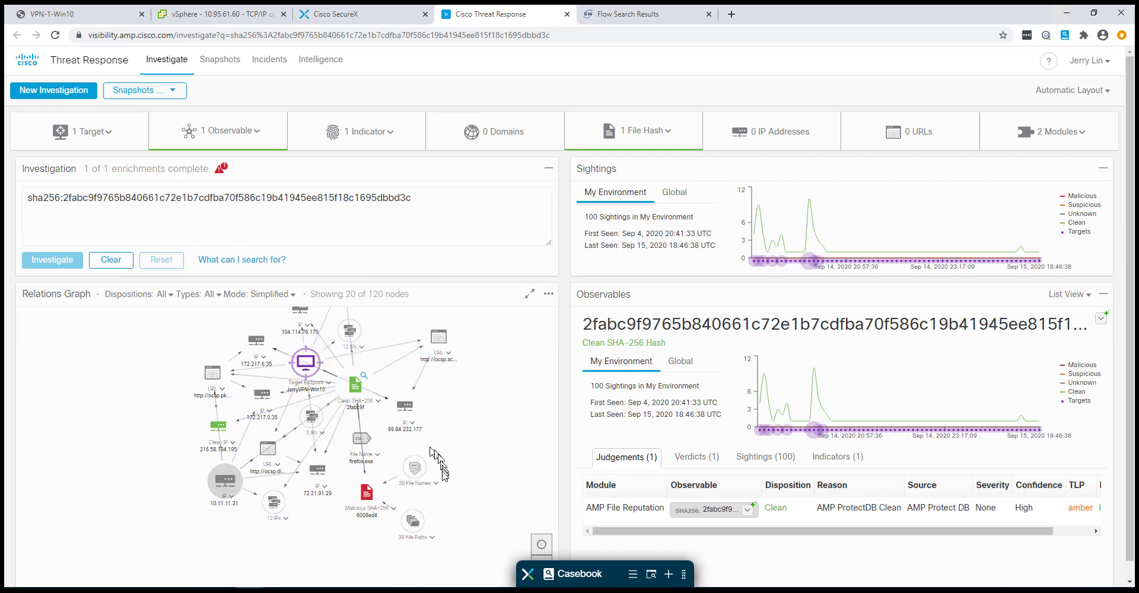
pyautogui.moveTo(363, 439); pyautogui.dragTo(486, 419)
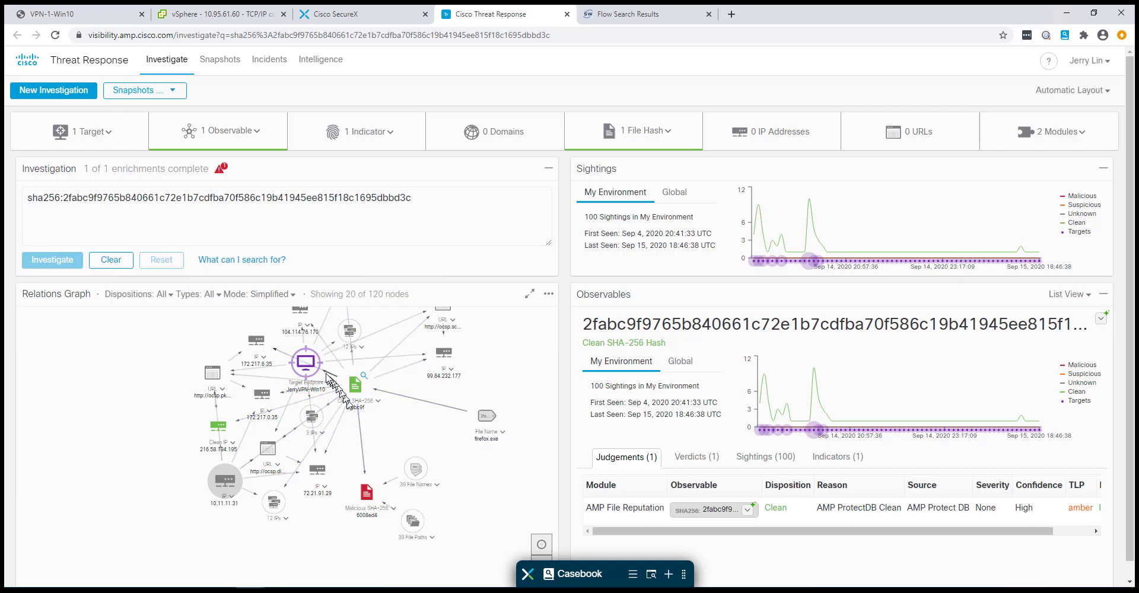
pyautogui.moveTo(295, 368); pyautogui.dragTo(137, 372)
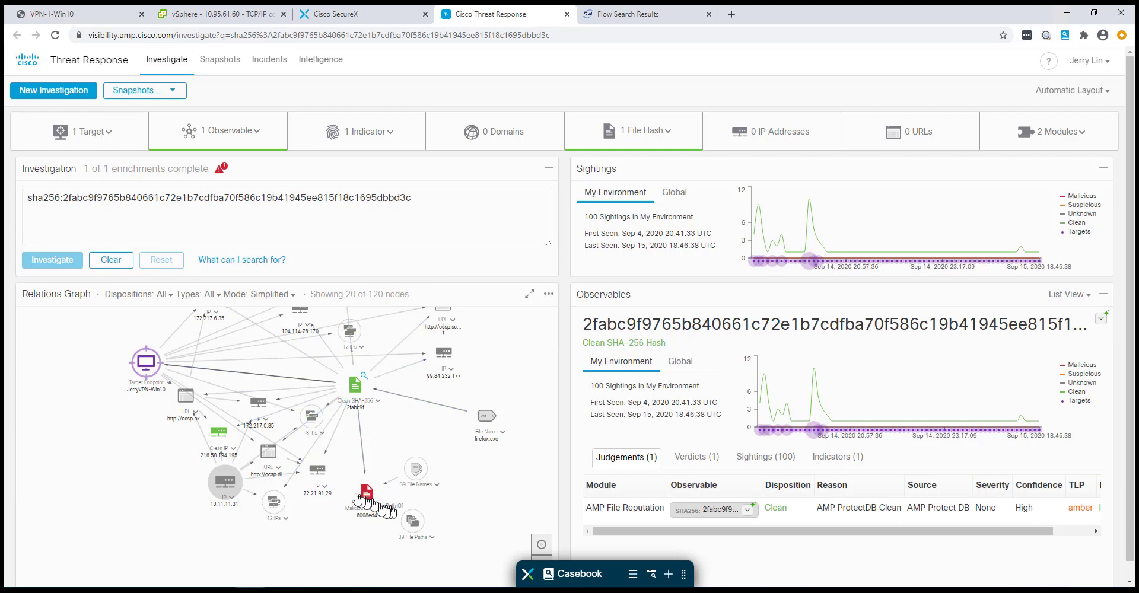
# Add the malicious SHA-256 6008ed4 from the Relations Graph to the active case and copy its full hash
pyautogui.click(394, 510)
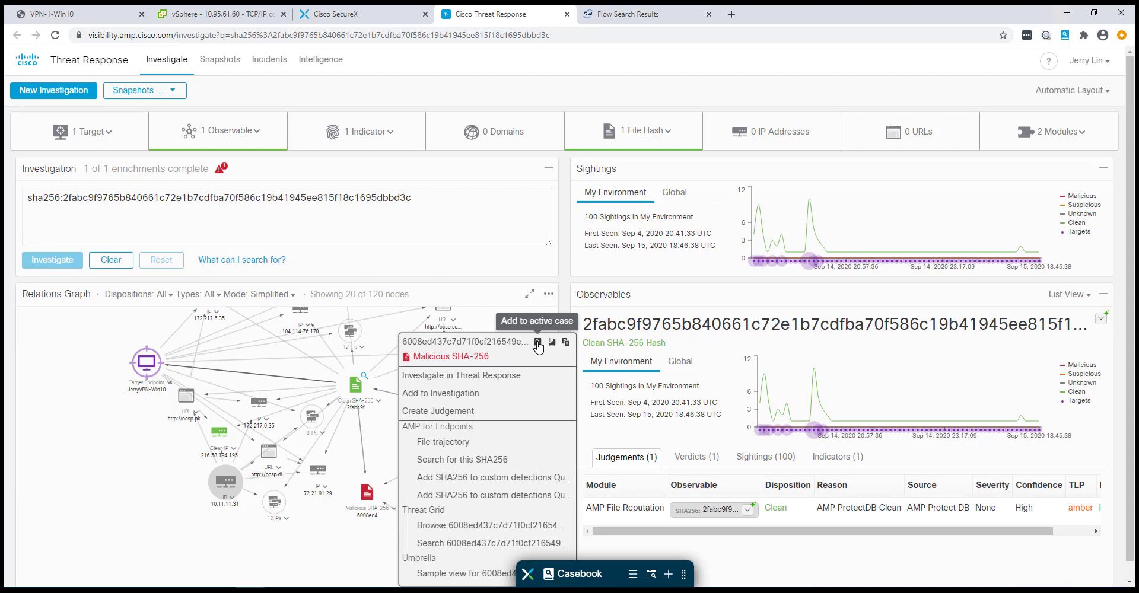
pyautogui.click(538, 347)
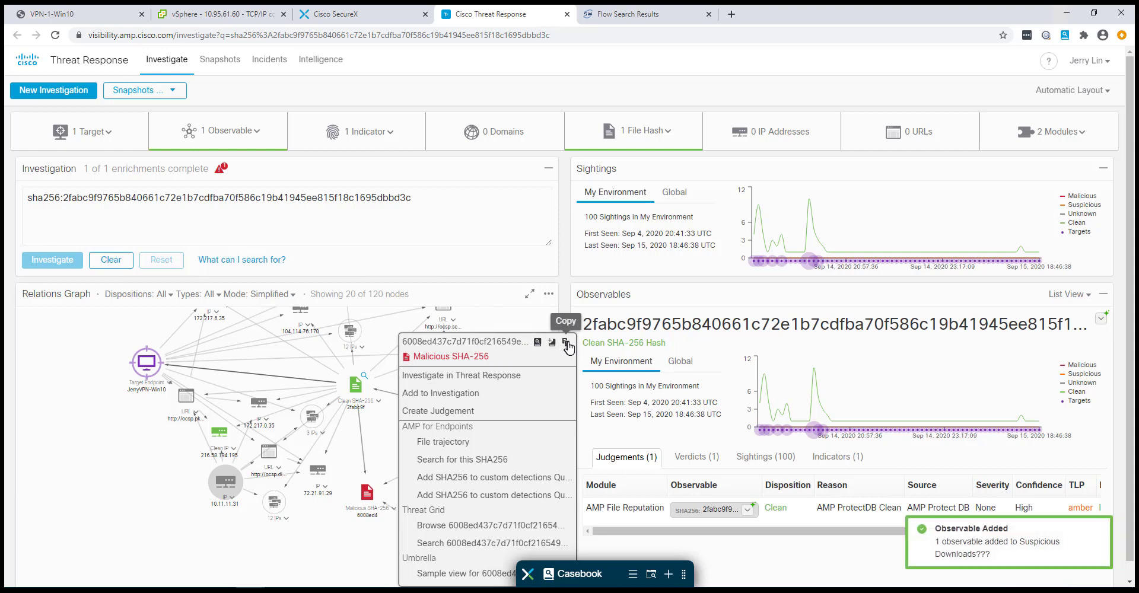
pyautogui.click(567, 344)
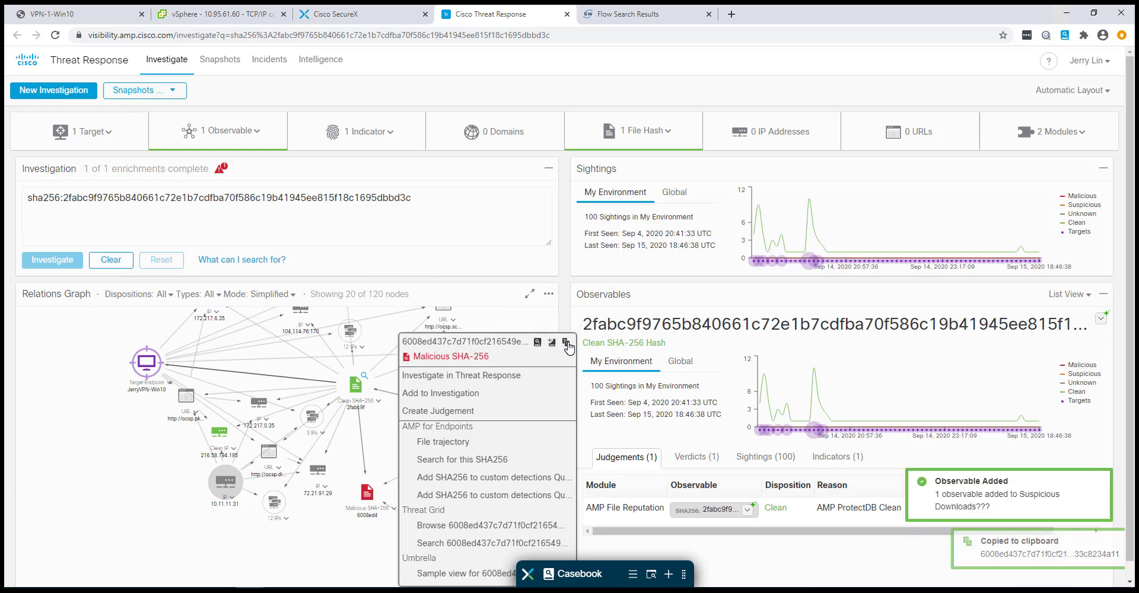
# Append the copied malicious hash on a new line of the investigation query and run the investigation again
pyautogui.click(204, 222)
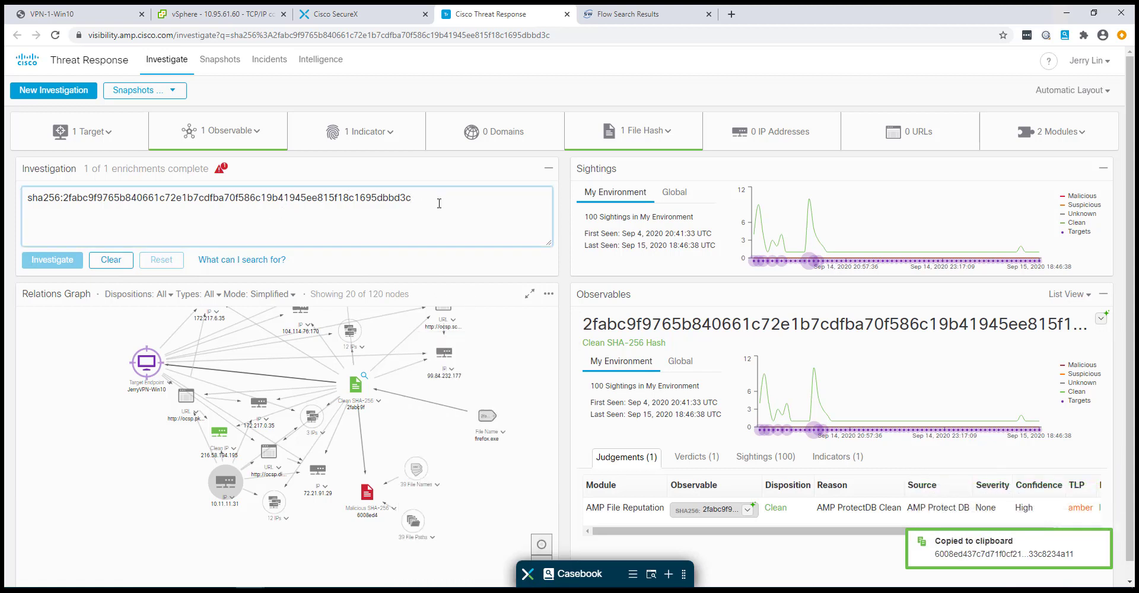
pyautogui.press('Return')
pyautogui.hotkey('ctrl', 'v')
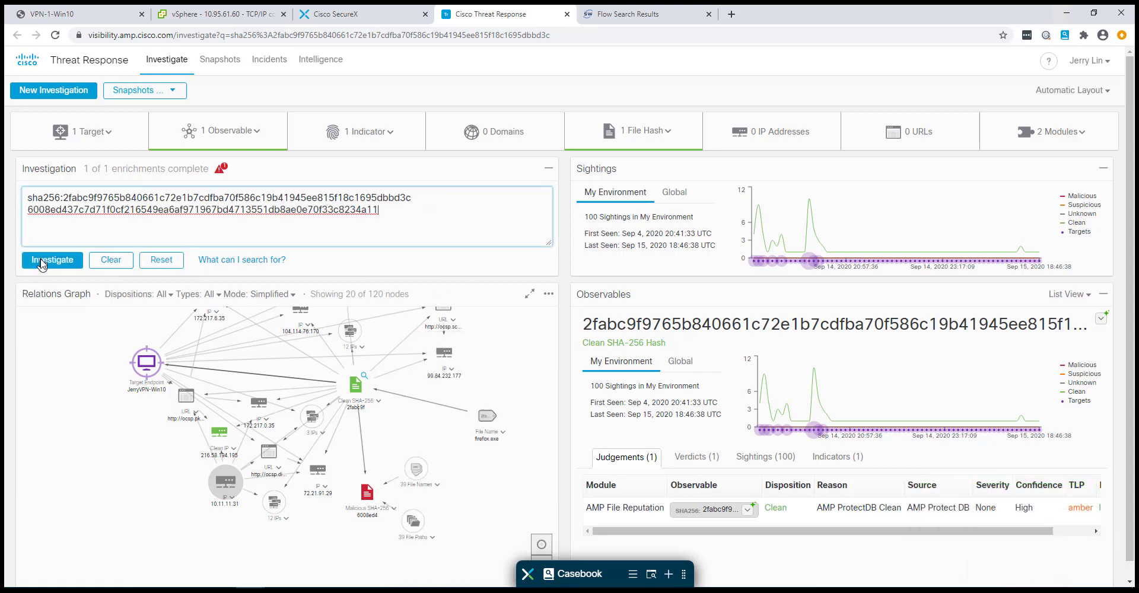
pyautogui.click(41, 264)
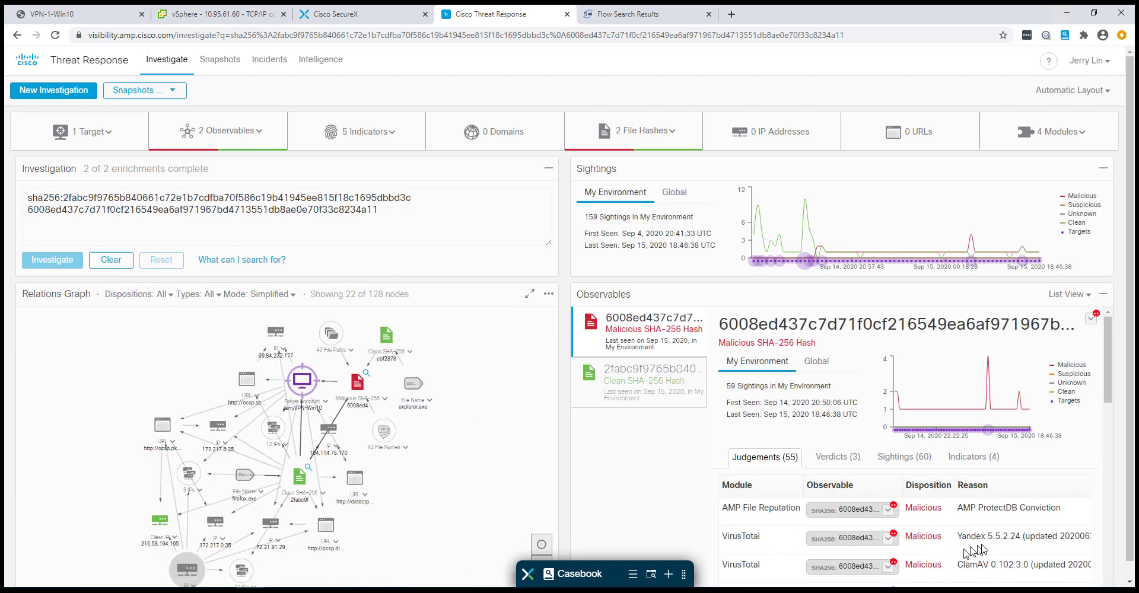
# Review the malicious hash's judgements and sightings in the Observables details, including the description of the latest AMP for Endpoints sighting
pyautogui.moveTo(1107, 394); pyautogui.dragTo(1107, 425)
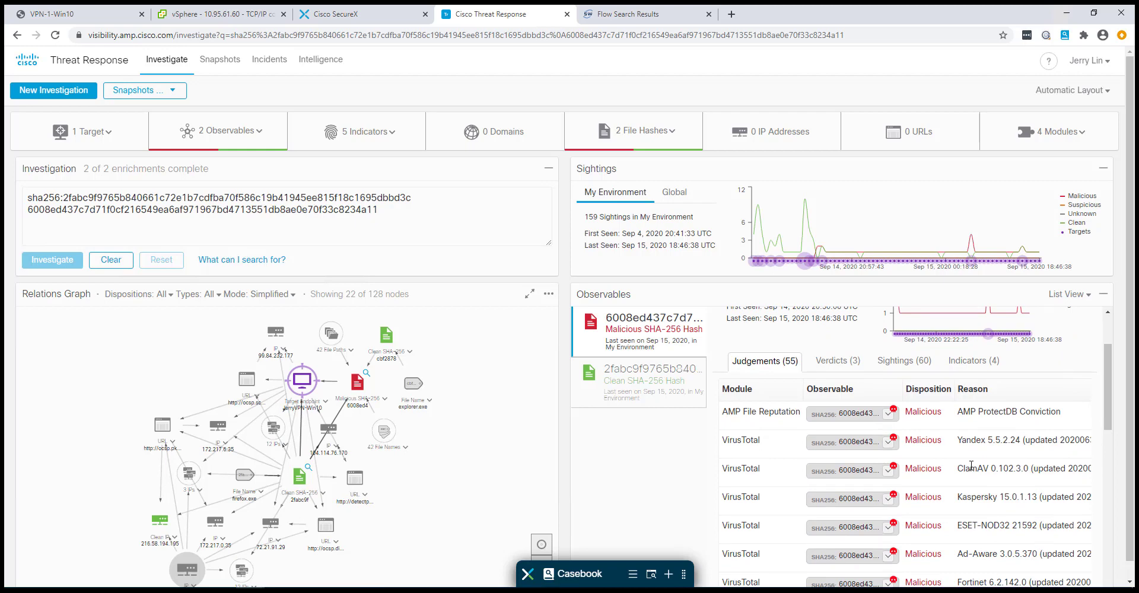
pyautogui.click(898, 367)
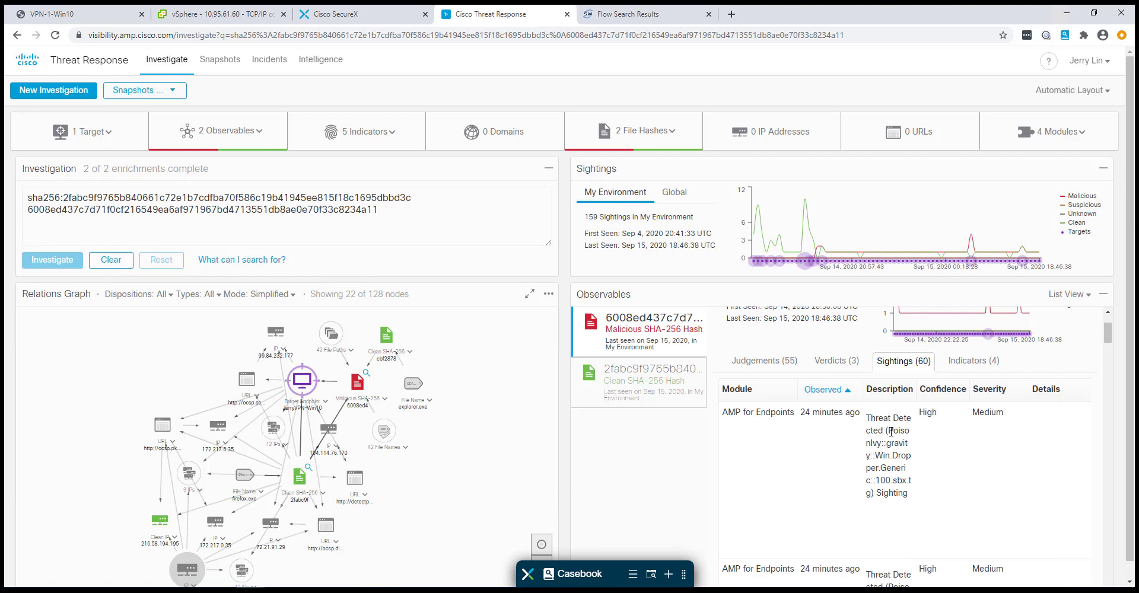
pyautogui.moveTo(890, 431); pyautogui.dragTo(902, 454)
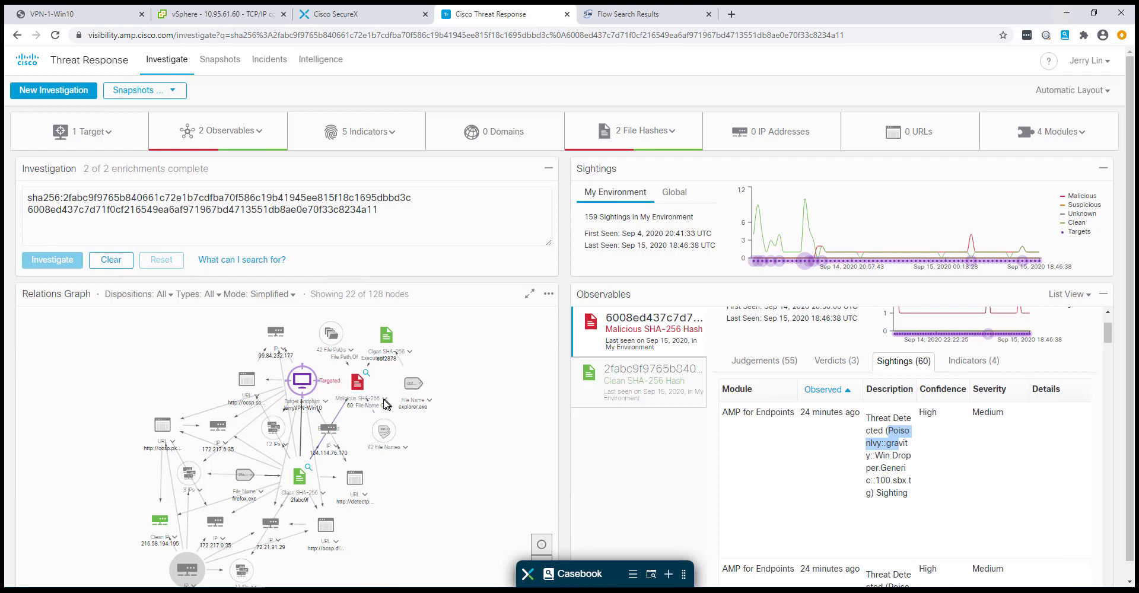
# Examine the response options for malicious hash 6008ed4, check the case's observables in Casebook, and return to the SecureX dashboard
pyautogui.click(385, 401)
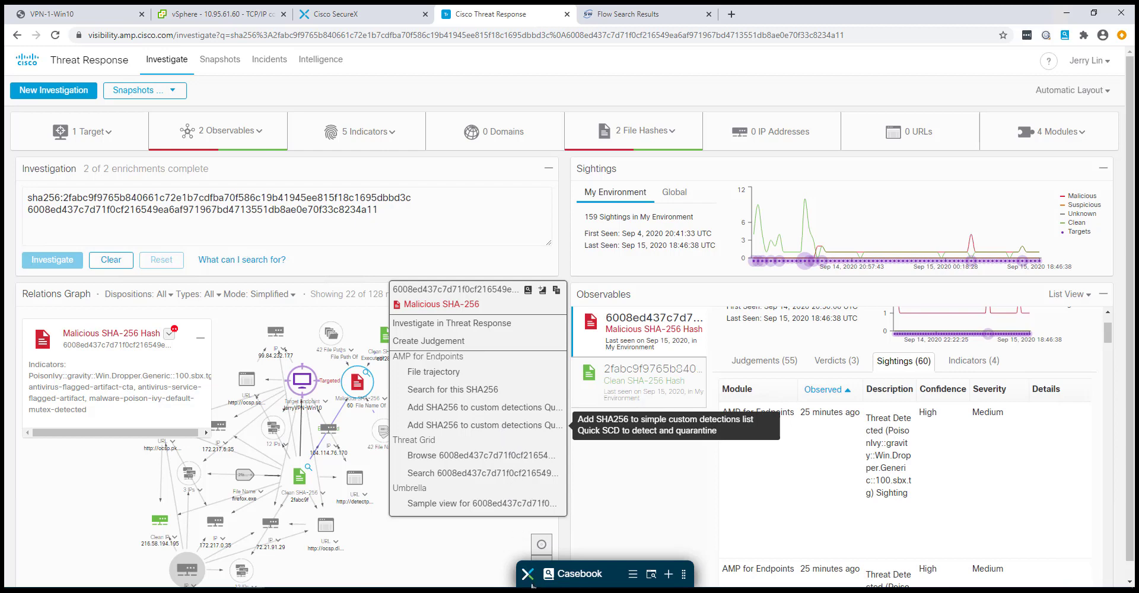
pyautogui.click(569, 574)
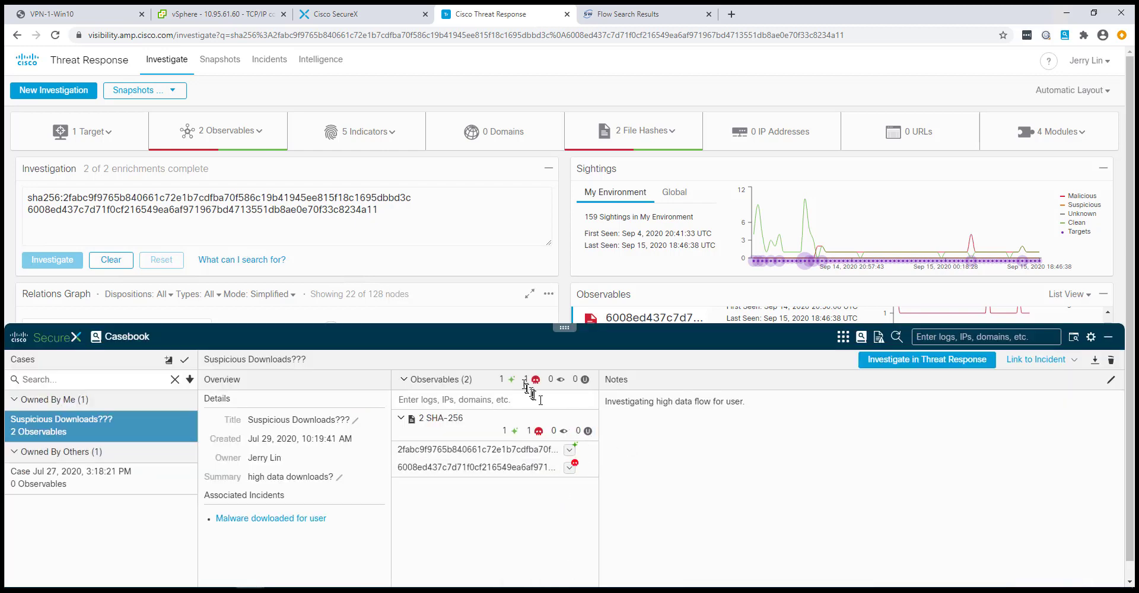
pyautogui.click(366, 17)
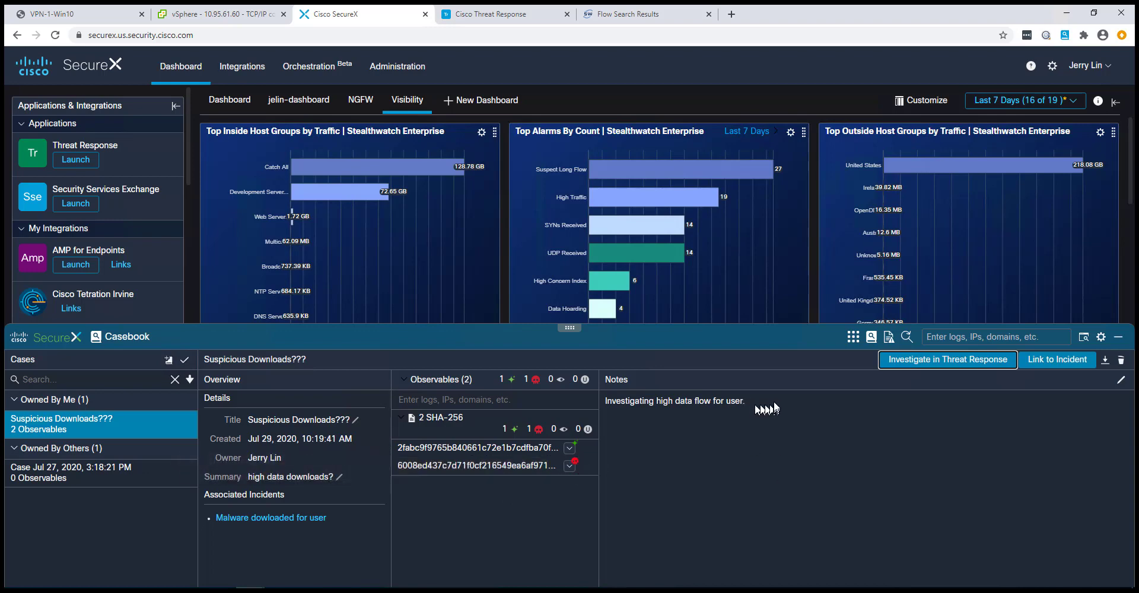
# Add the line "Bad code found. Blocked it in AMP." to the Suspicious Downloads??? case notes and save them
pyautogui.click(1120, 379)
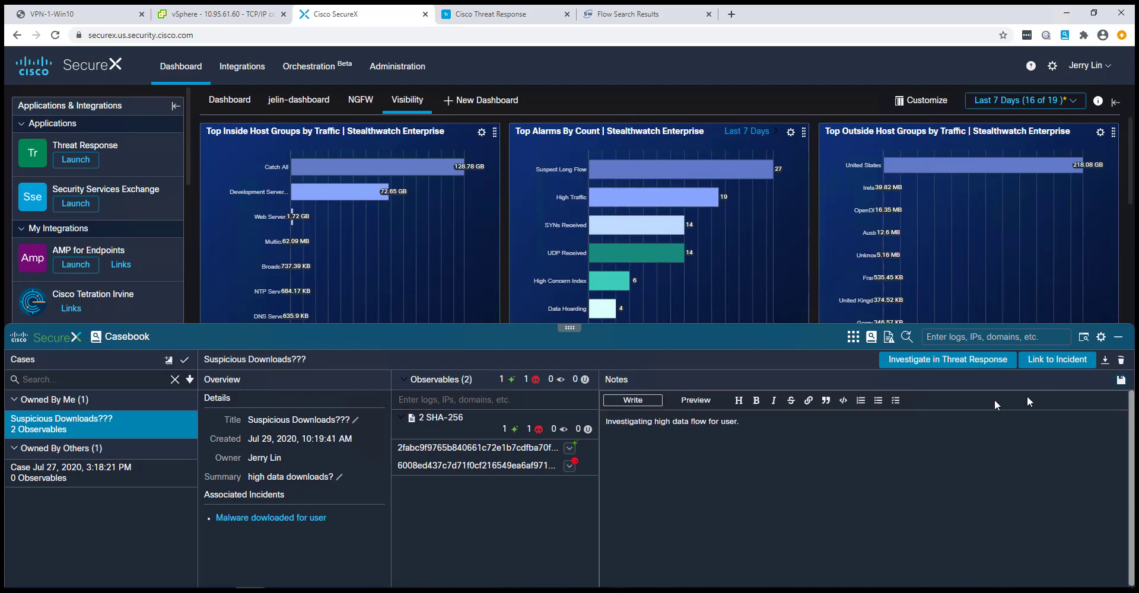
pyautogui.click(775, 426)
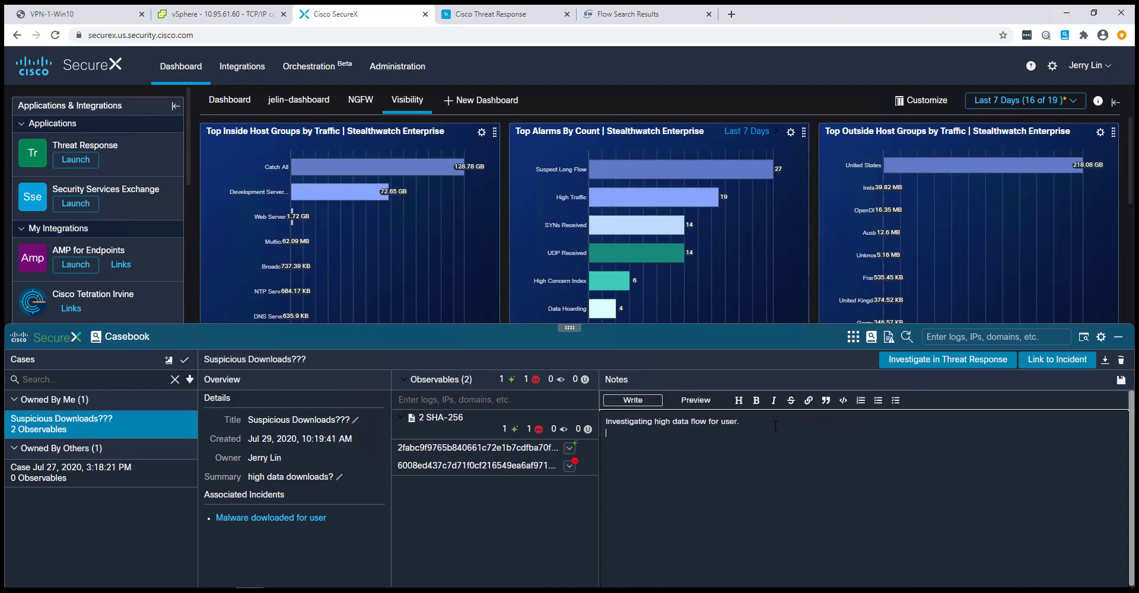
pyautogui.write('Bad code v')
pyautogui.press('BackSpace')
pyautogui.write('found.  Blocked in')
pyautogui.write(' in AMP.')
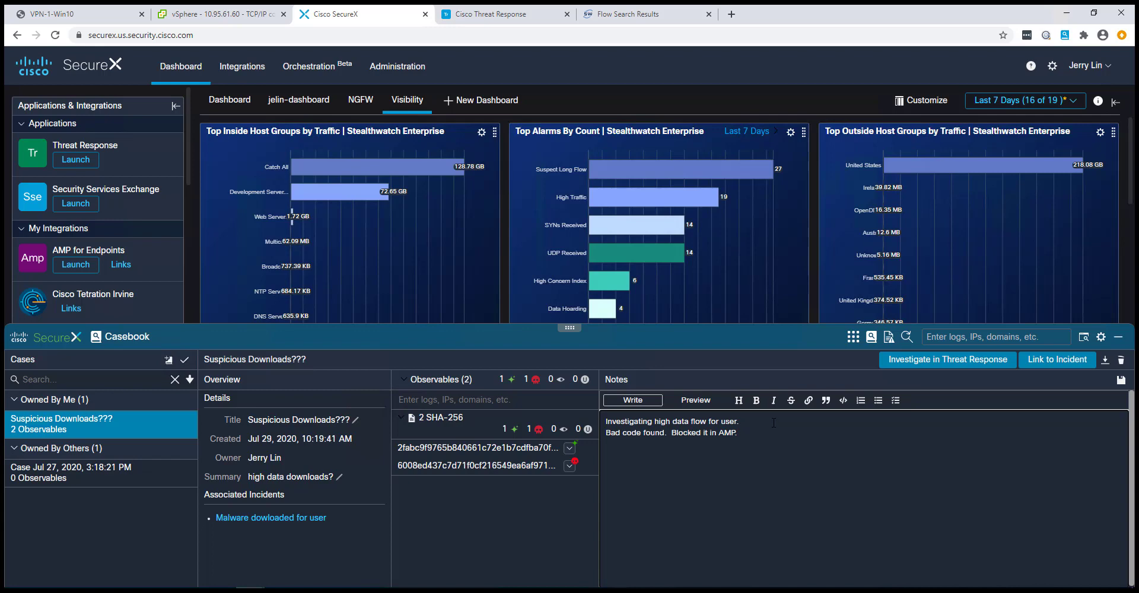
pyautogui.click(1119, 381)
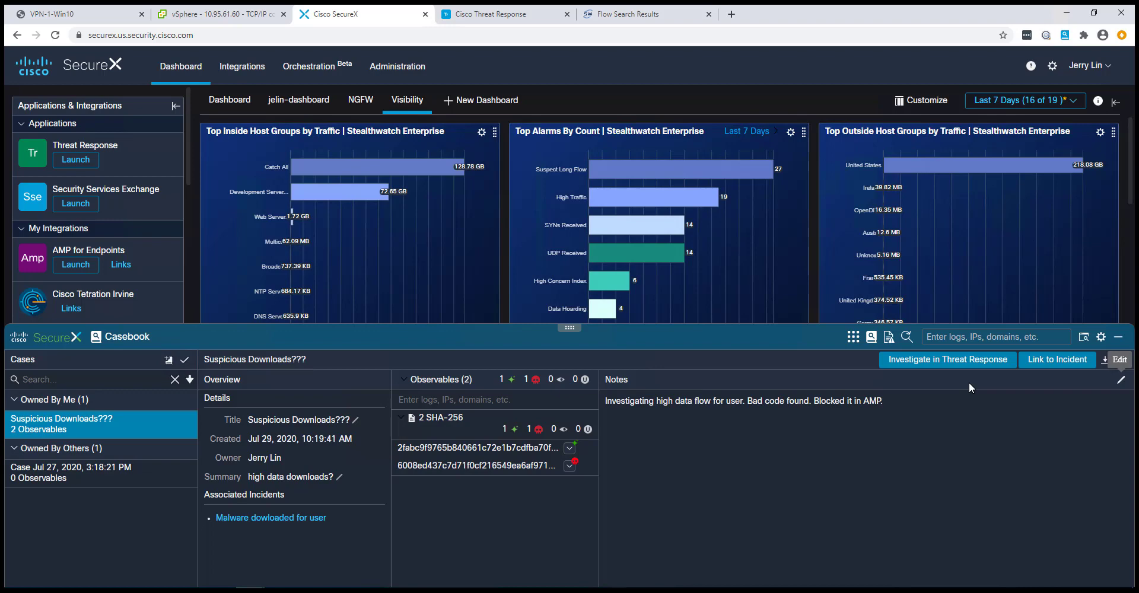
# Link the case to the open incident Suspicious VPN user downloads and view that incident's linked references
pyautogui.click(1049, 362)
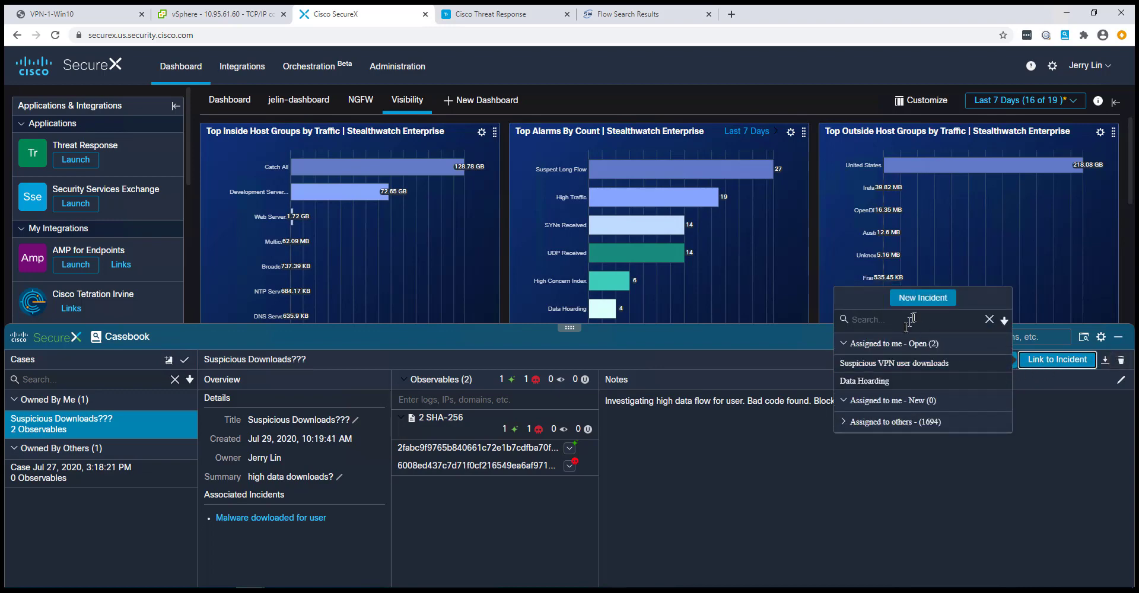
pyautogui.click(891, 364)
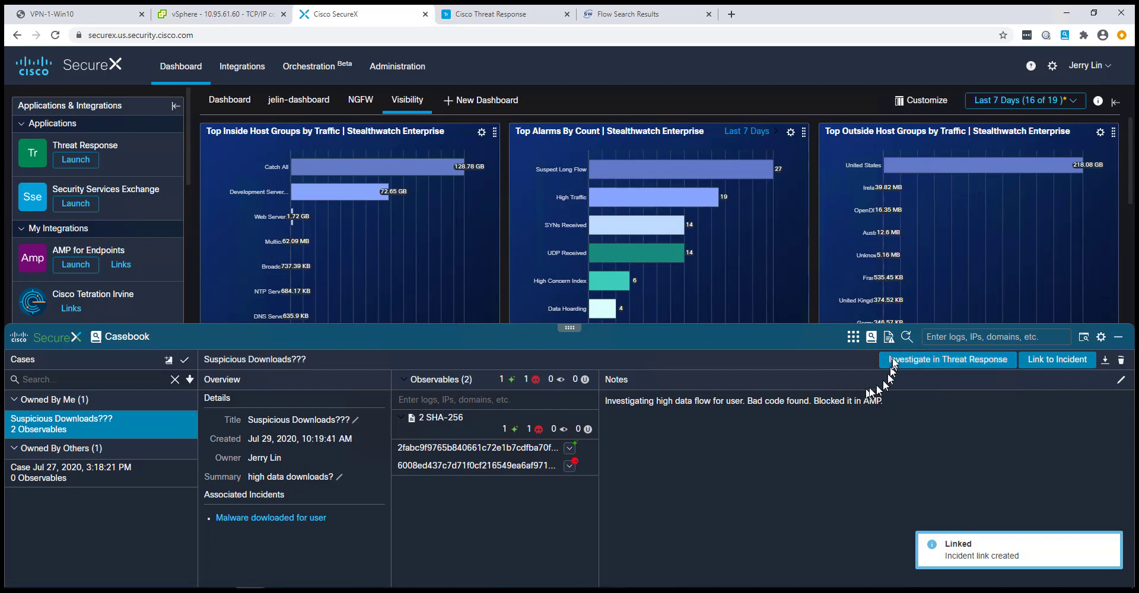
pyautogui.click(890, 337)
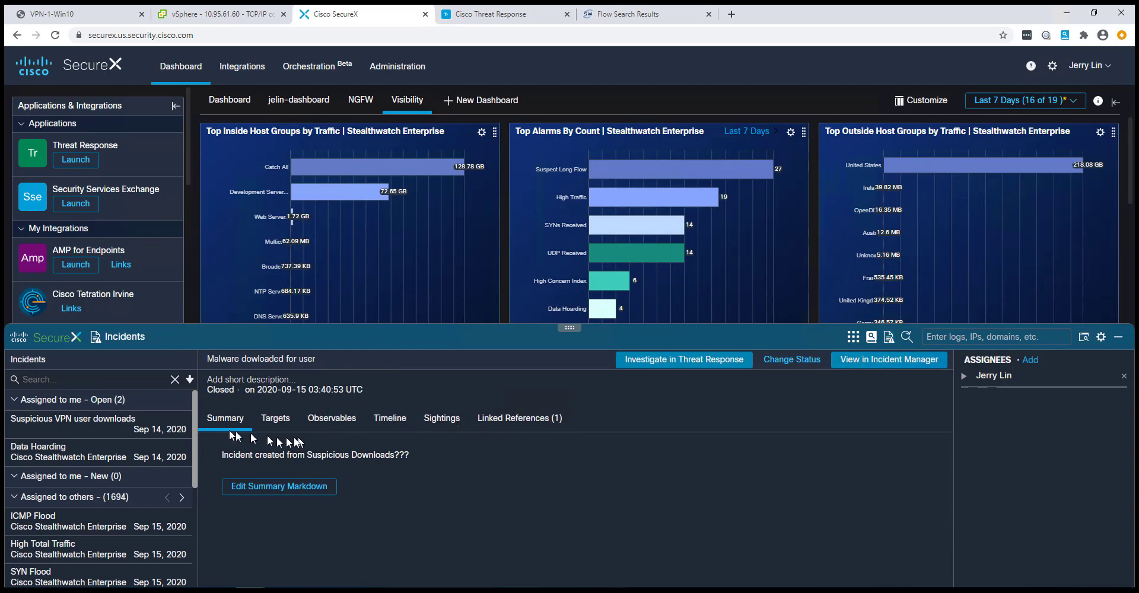
pyautogui.click(87, 428)
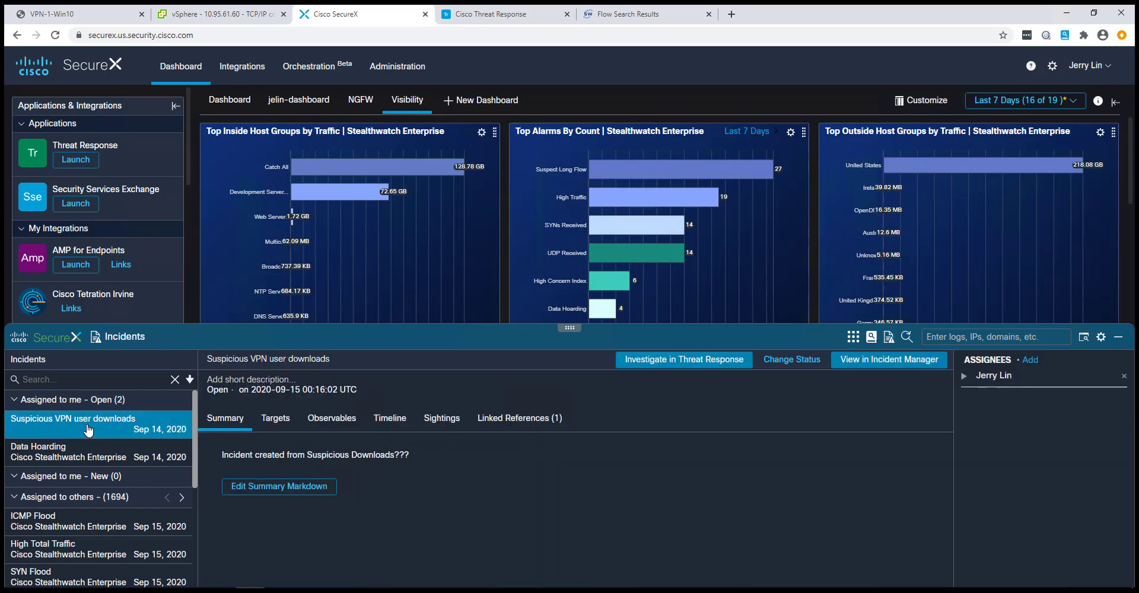
pyautogui.click(517, 418)
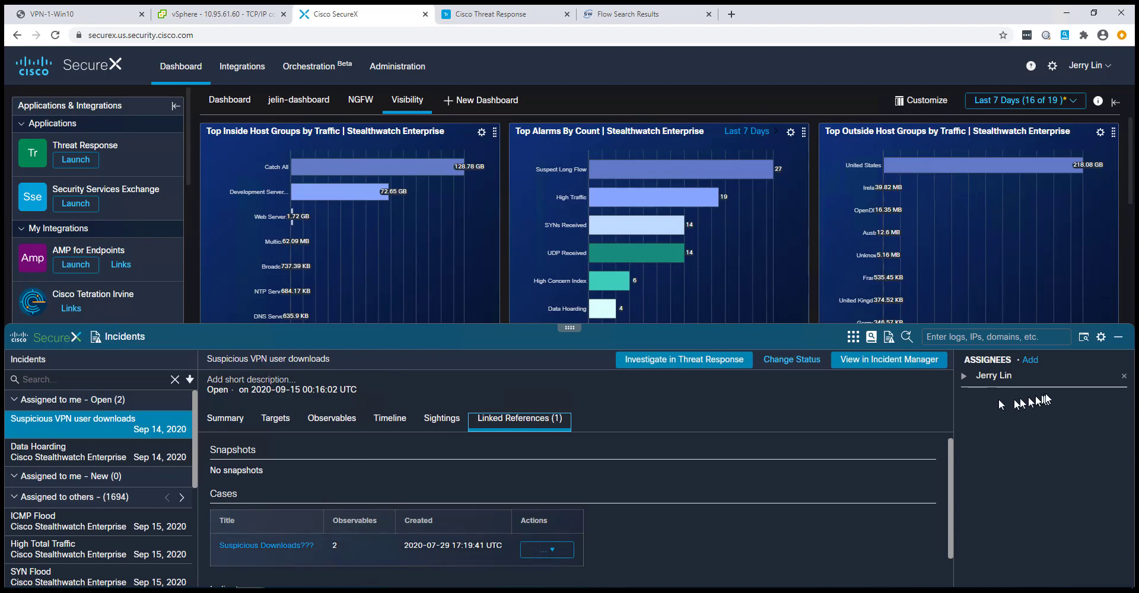
# Add the second listed user as an assignee of the incident, change its status to Closed, and collapse the Incidents ribbon
pyautogui.click(1030, 359)
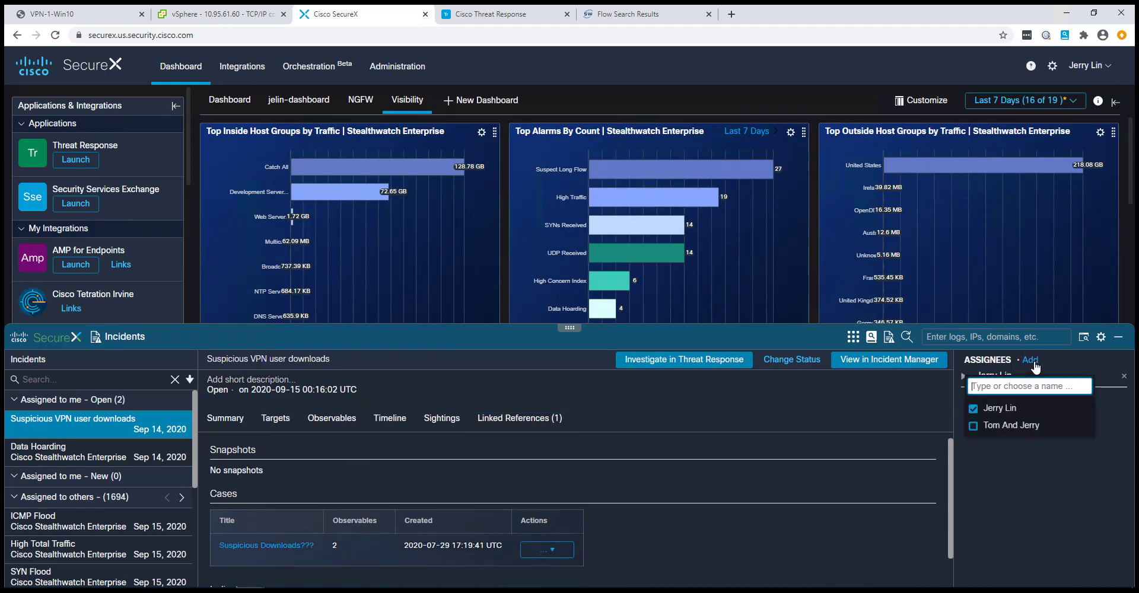
pyautogui.click(973, 426)
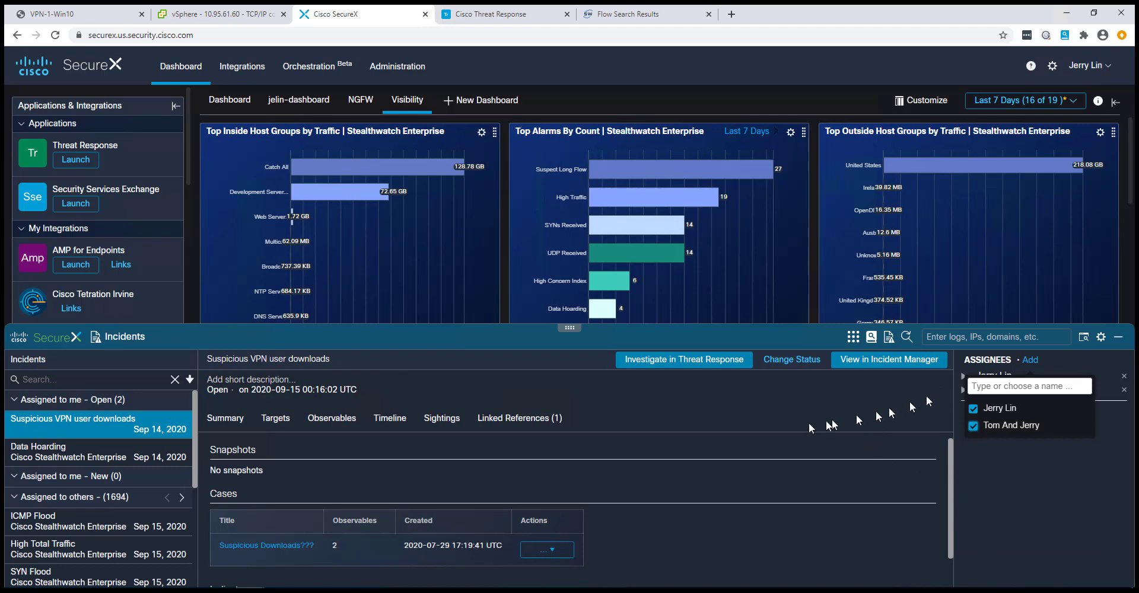
pyautogui.click(795, 361)
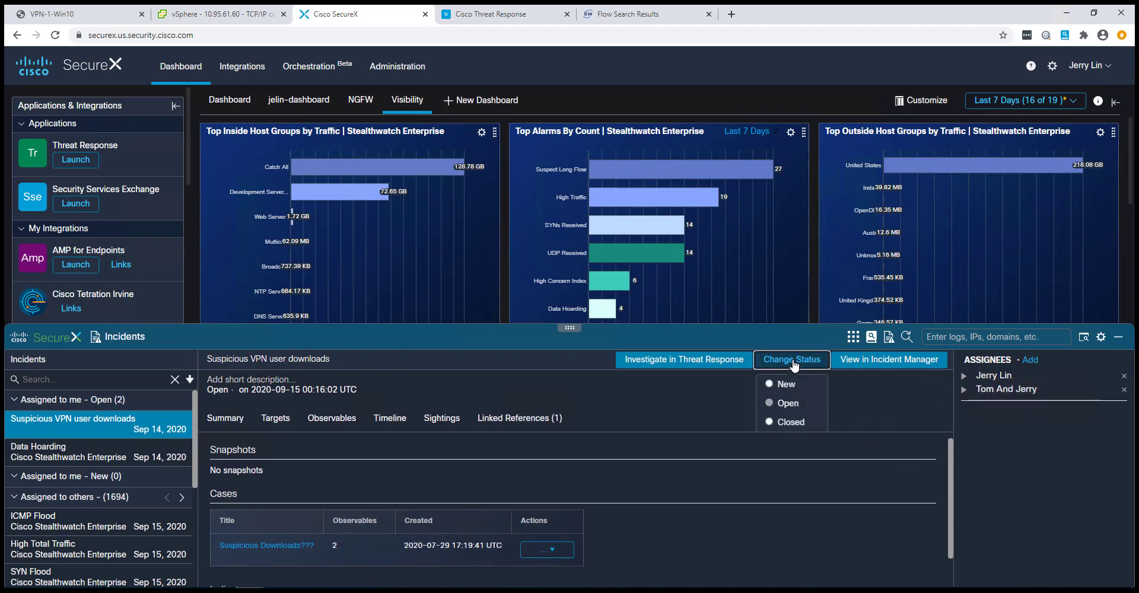
pyautogui.click(773, 422)
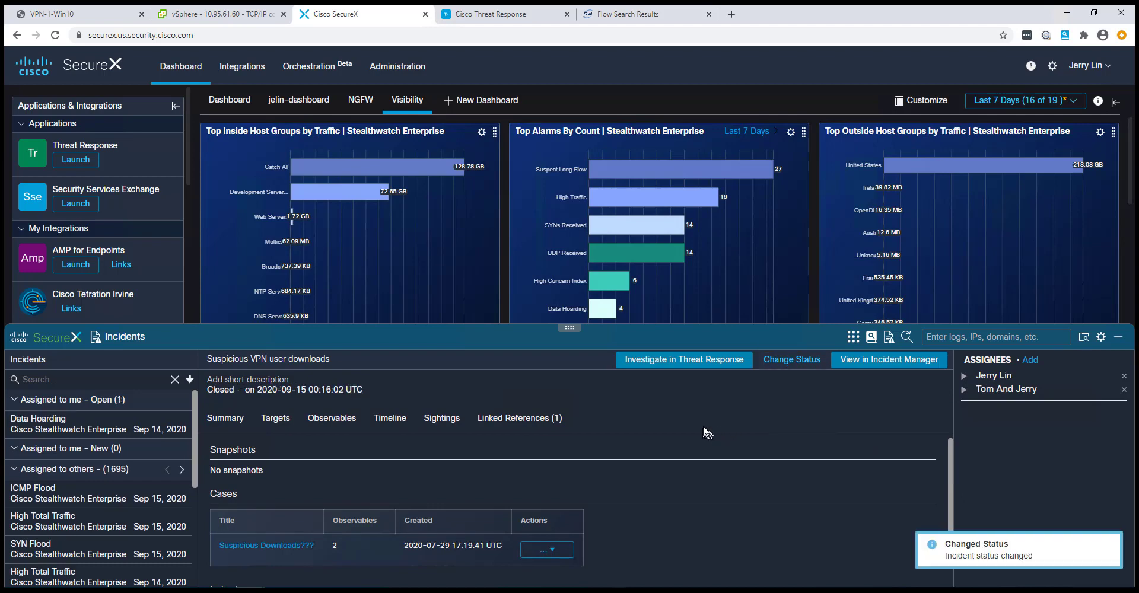
pyautogui.click(1118, 340)
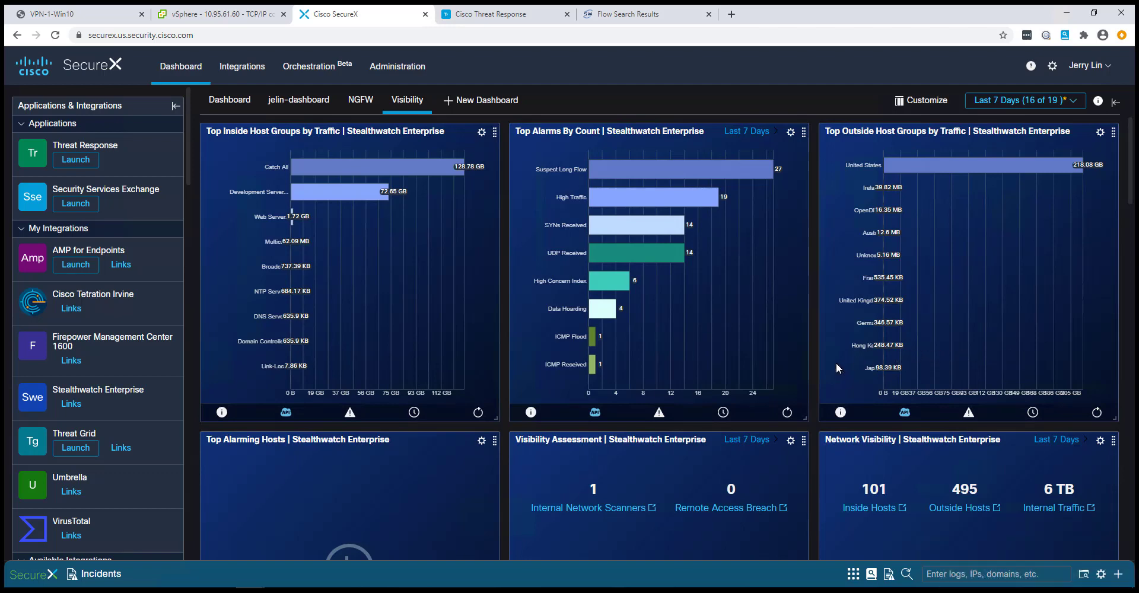